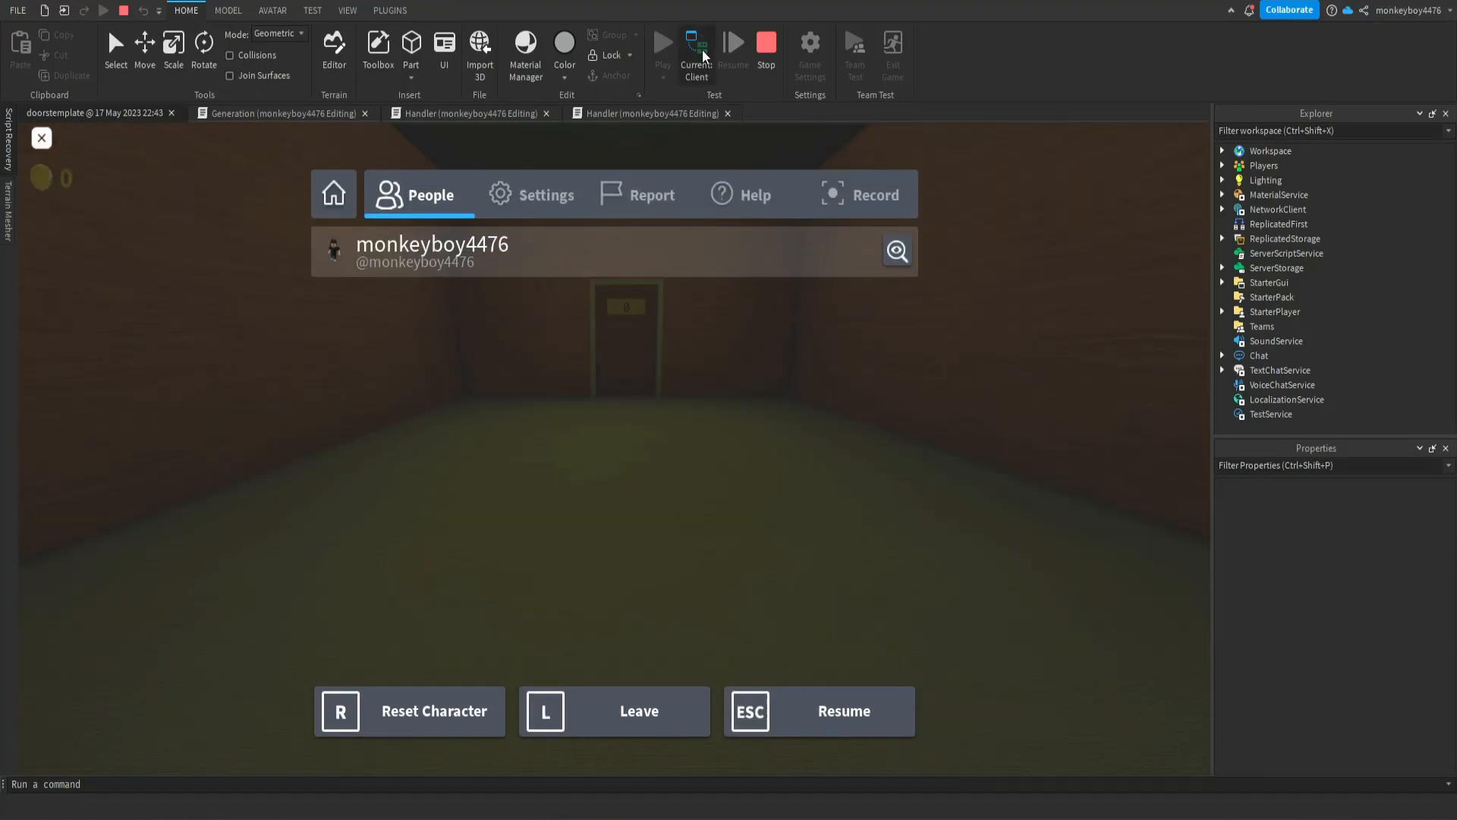
Switch the running playtest to the server view, fly through the generated rooms and select the player's character
click(695, 48)
key(w)
right_drag(620, 520, 503, 497)
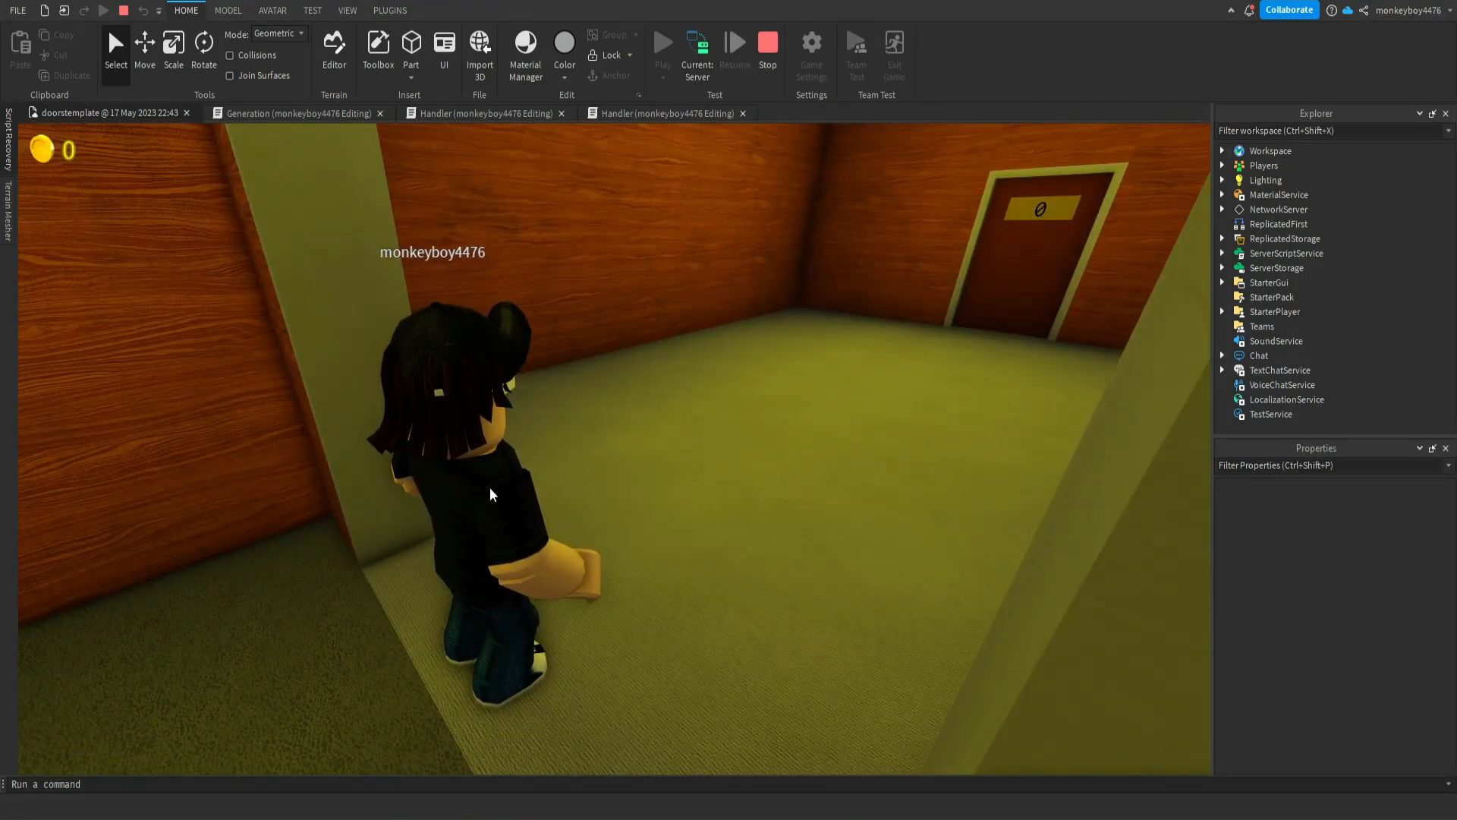
drag(471, 465, 728, 503)
key(d)
right_drag(726, 504, 728, 503)
key(w)
mouse_move(728, 503)
mouse_down()
mouse_move(712, 540)
mouse_move(702, 486)
mouse_move(714, 485)
mouse_up()
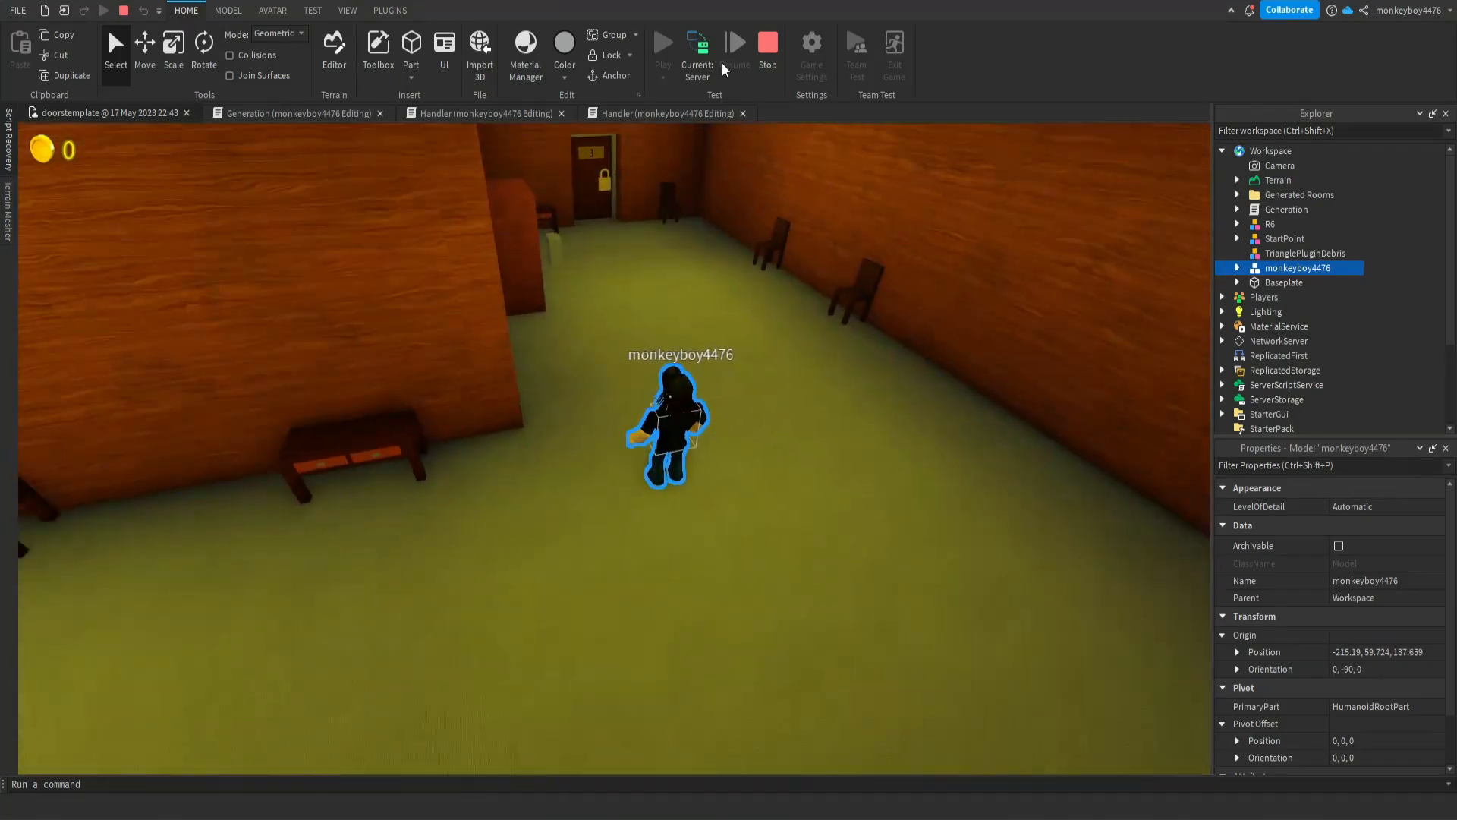
Return to the client view, resume the game and open a drawer of the nearest side table
click(713, 61)
key(Escape)
key(Escape)
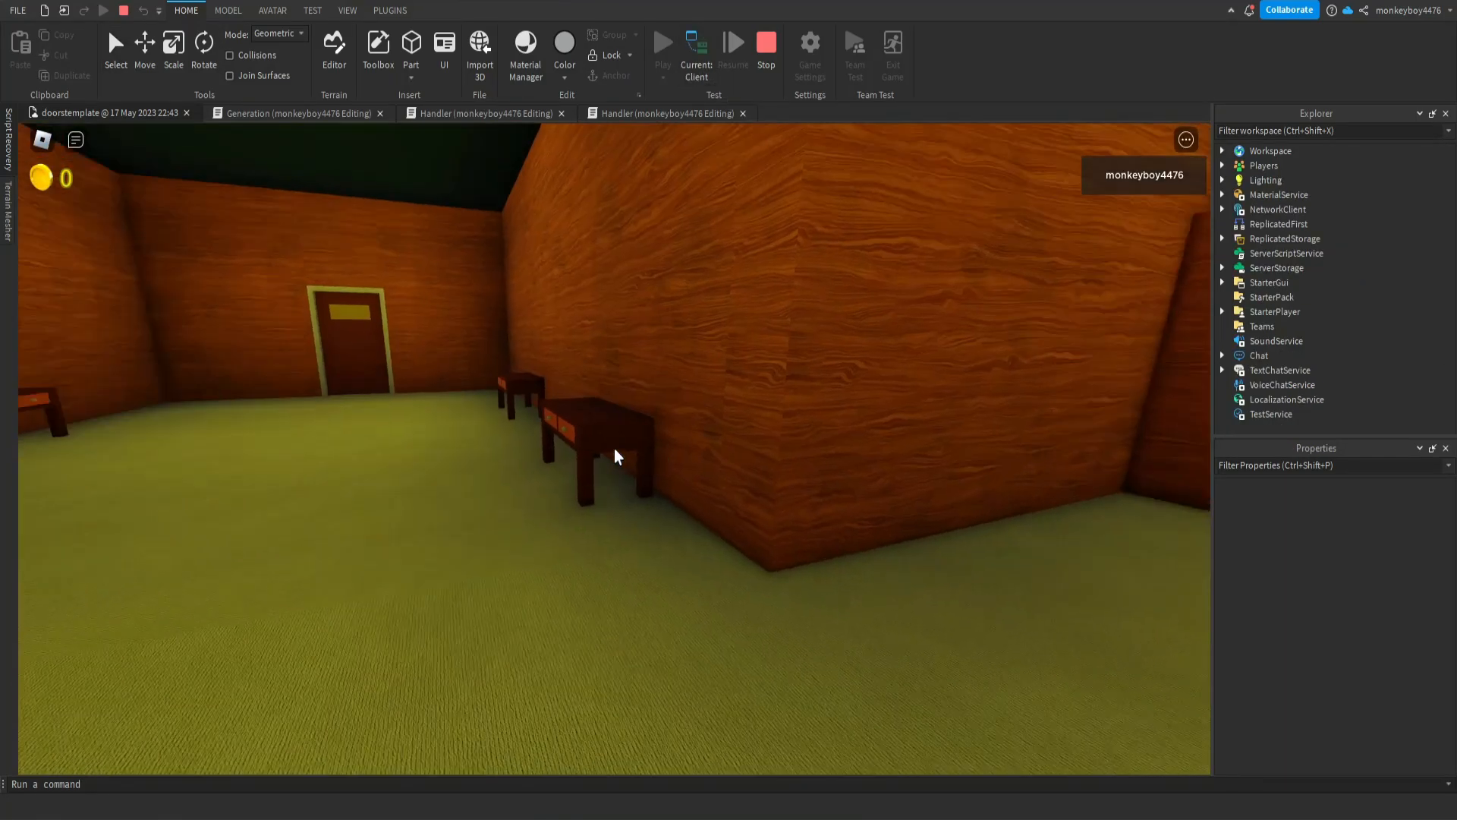
key(w)
key(e)
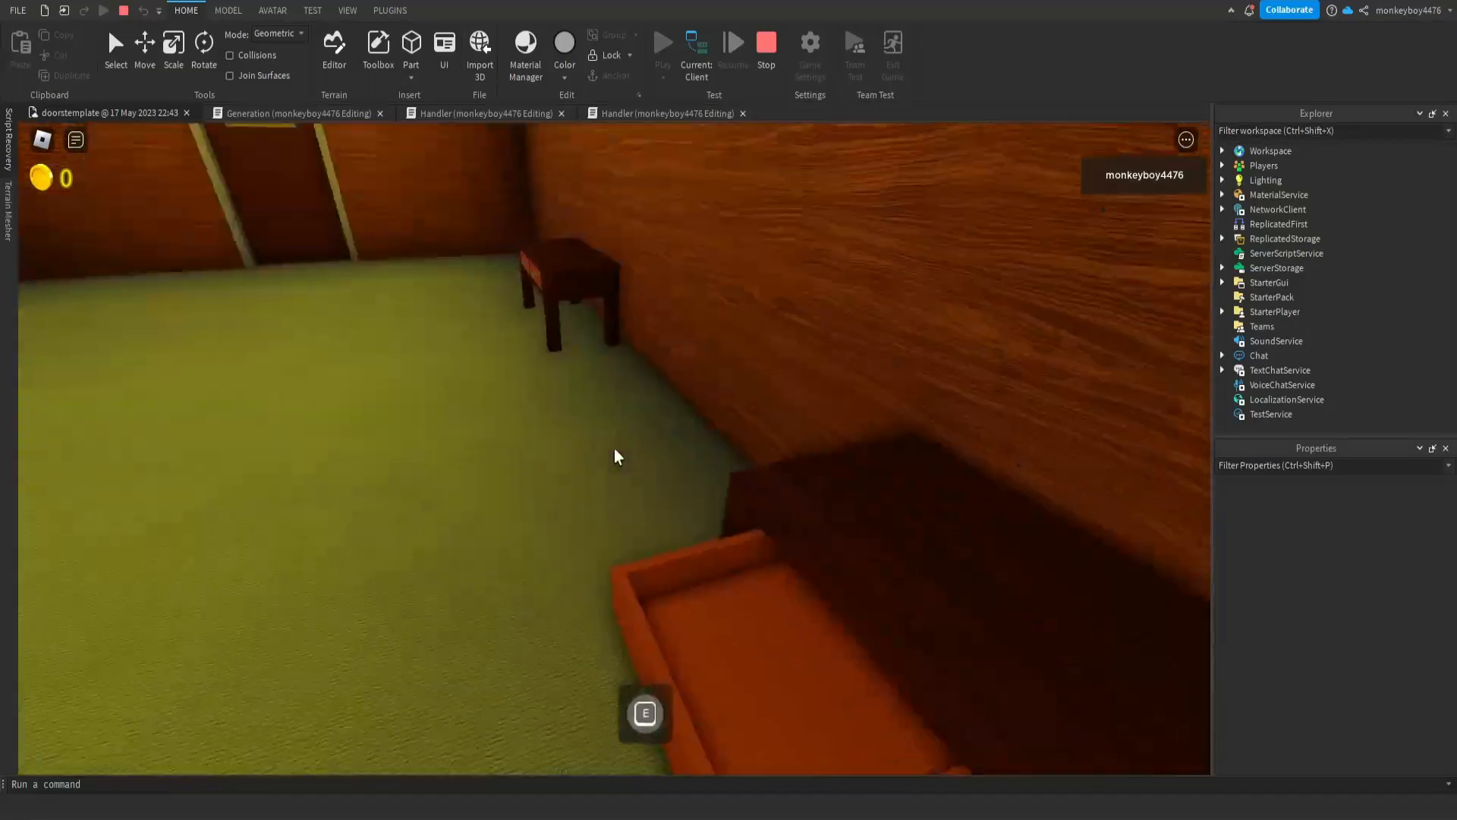
Test the item pickups by searching the side tables' drawers and collecting the coin and the key
key(e)
key(e)
key(w)
key(e)
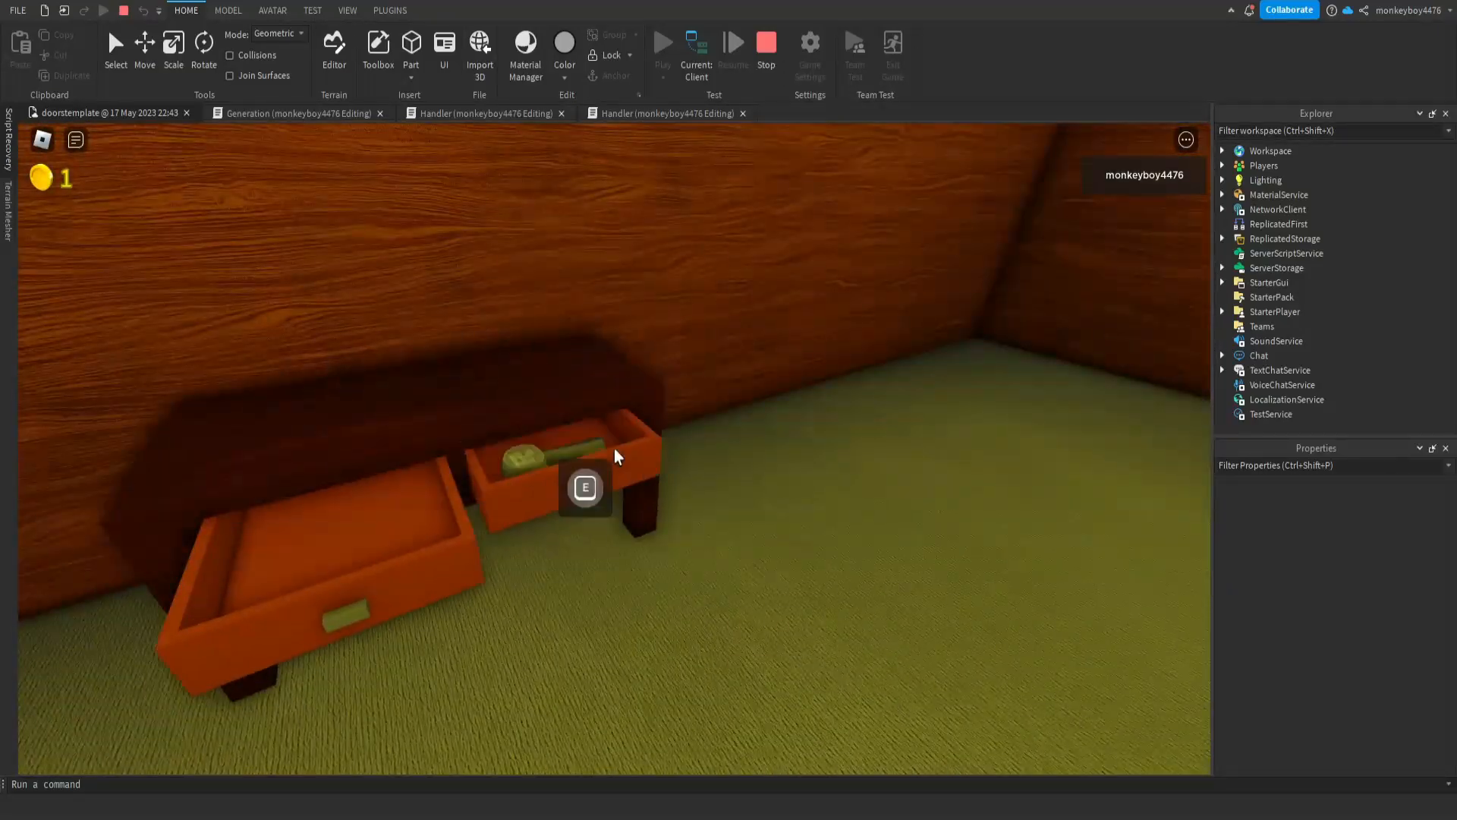
key(e)
key(s)
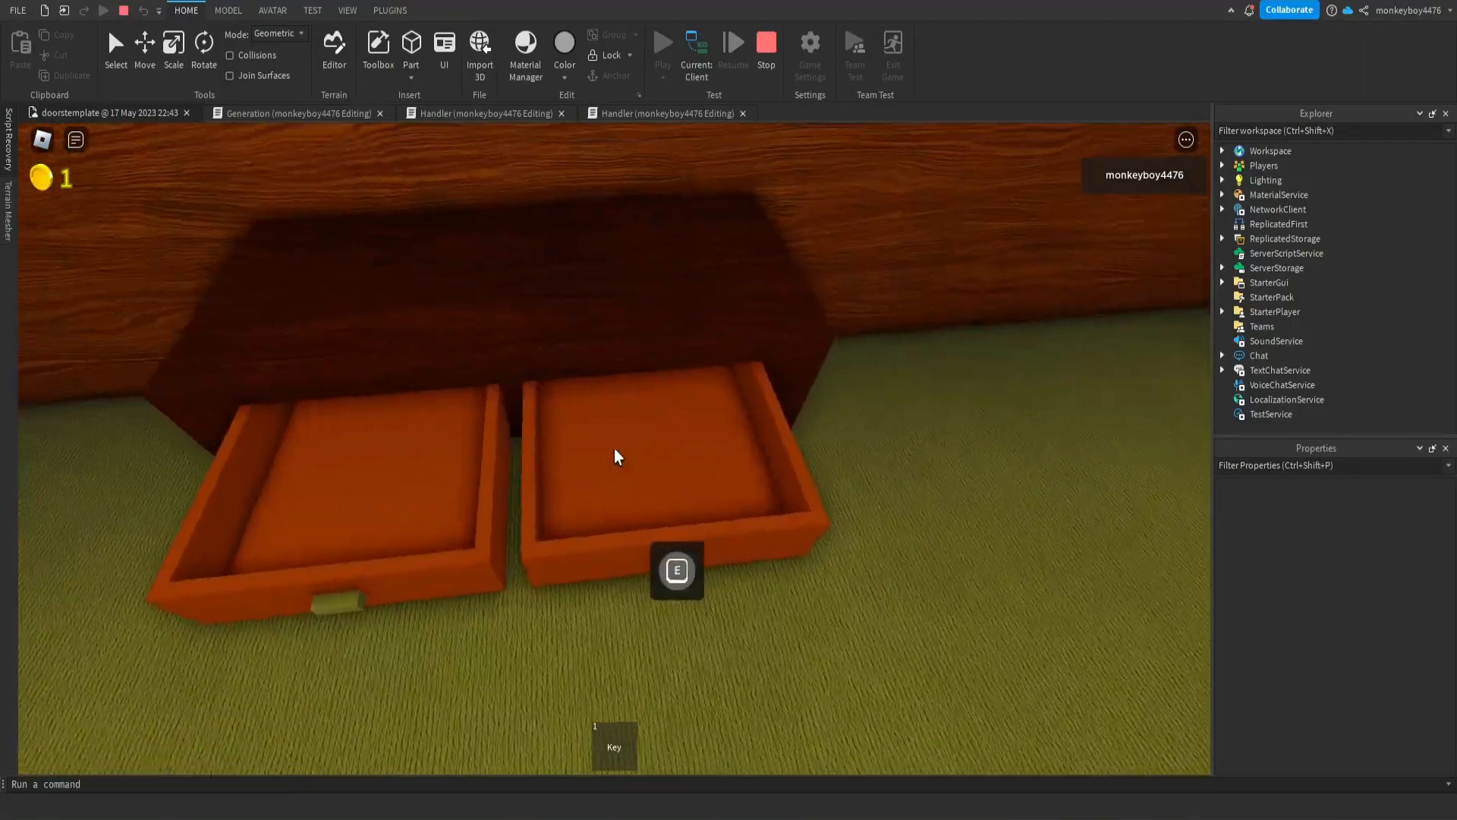
Equip the key, walk to the locked door 3 and unlock it
key(w)
key(1)
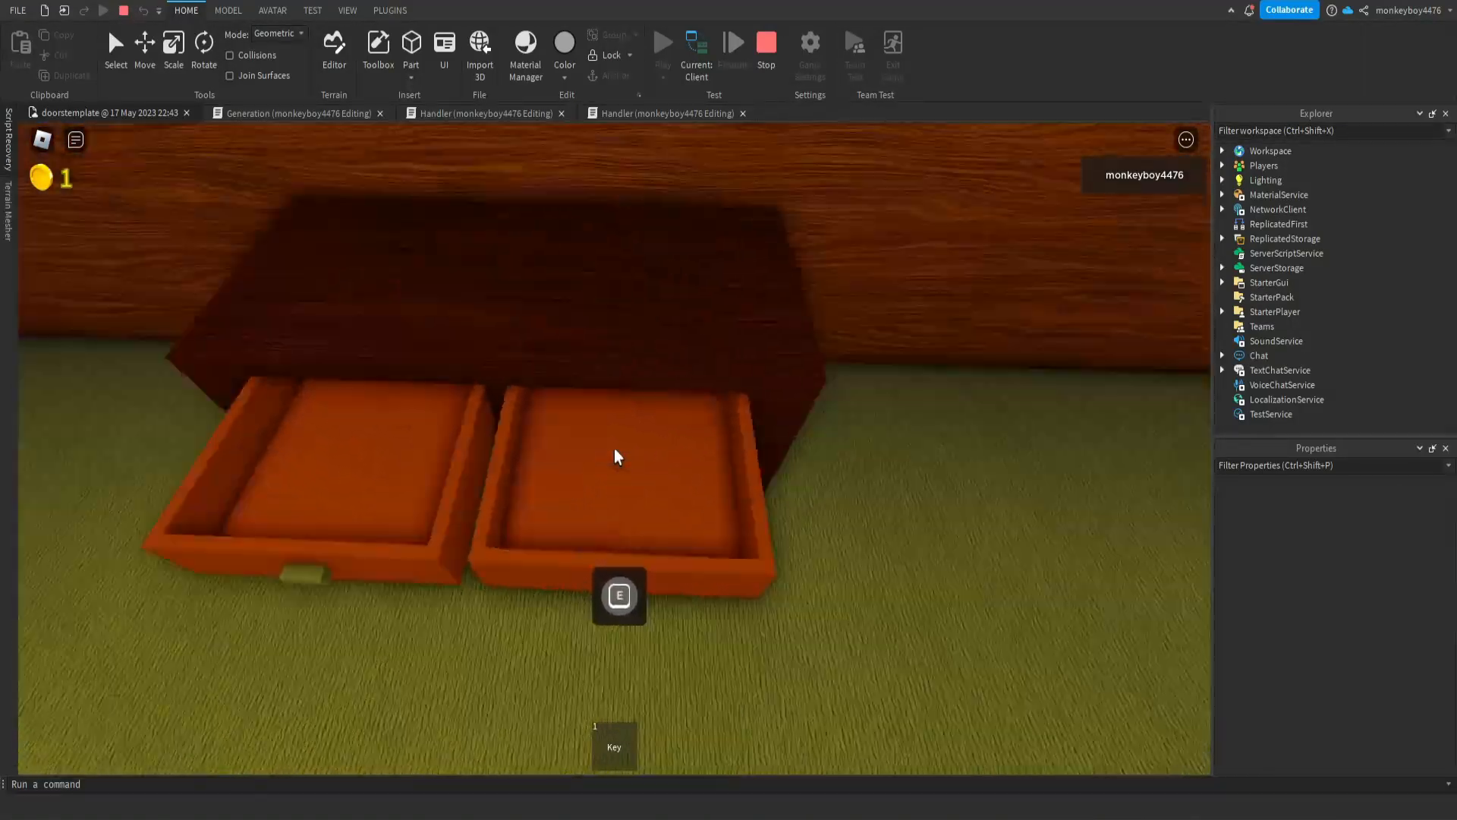
key(w)
key(w)
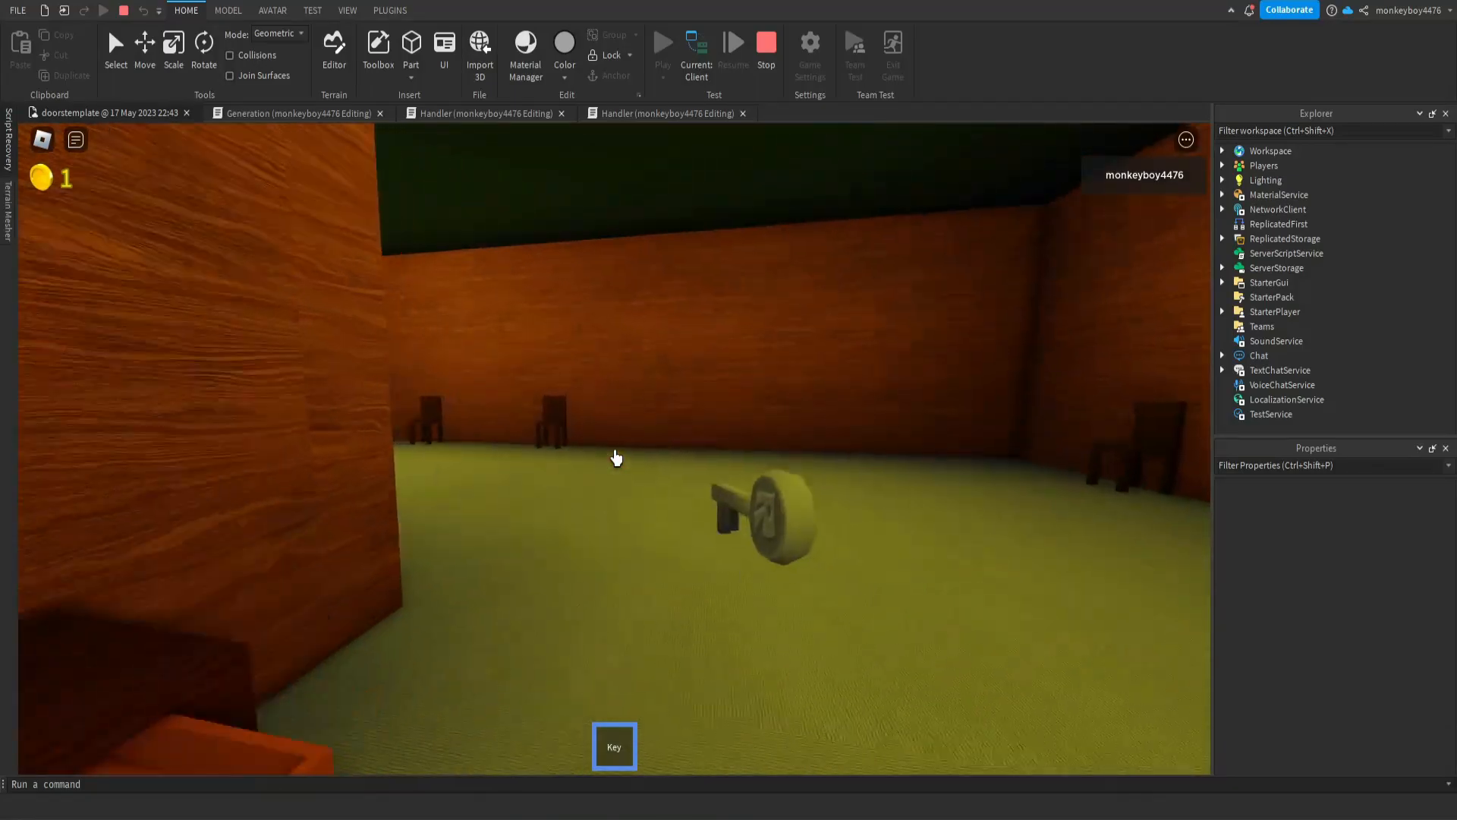
key(w)
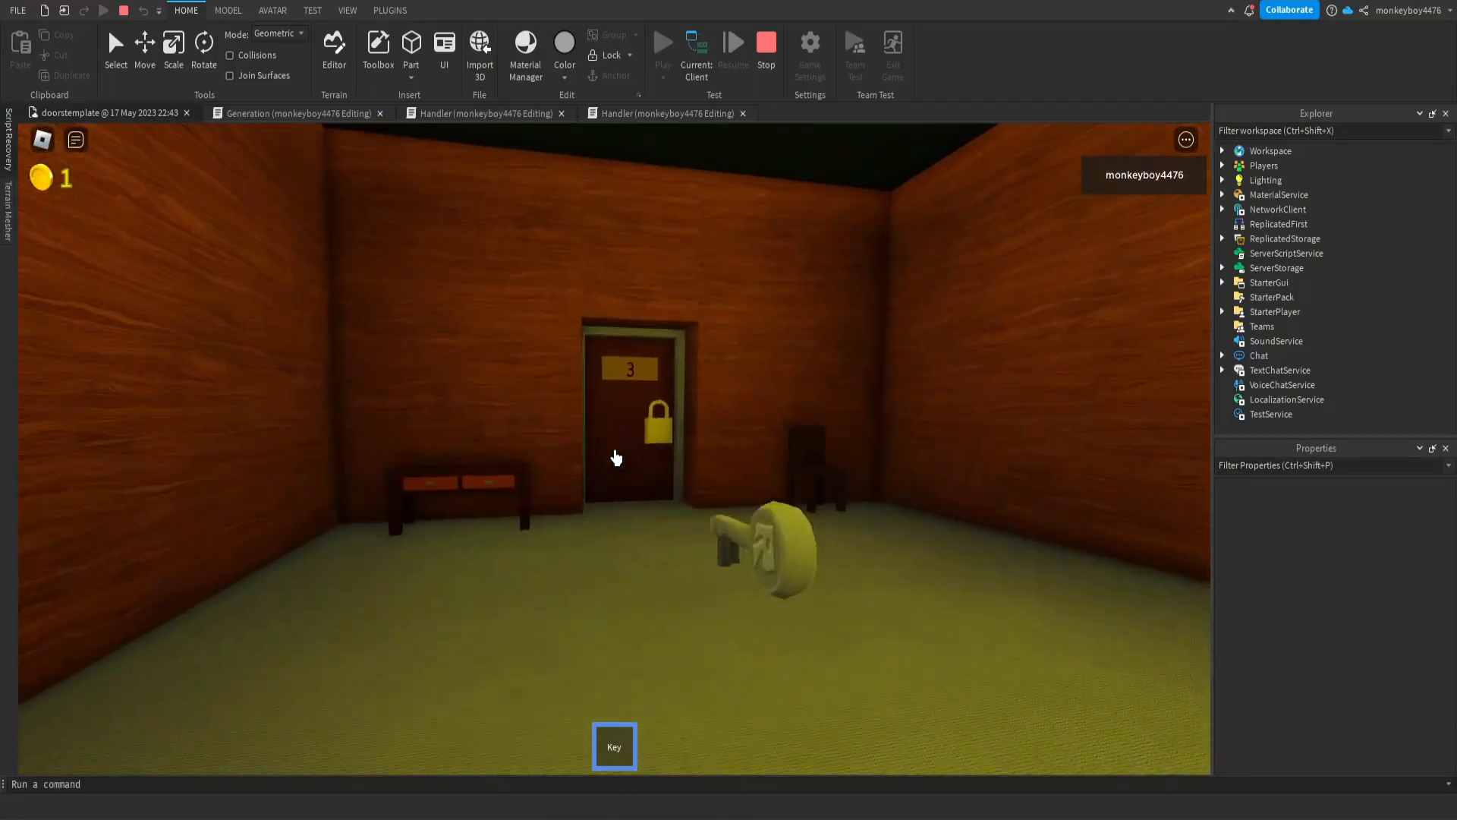
key(w)
key(e)
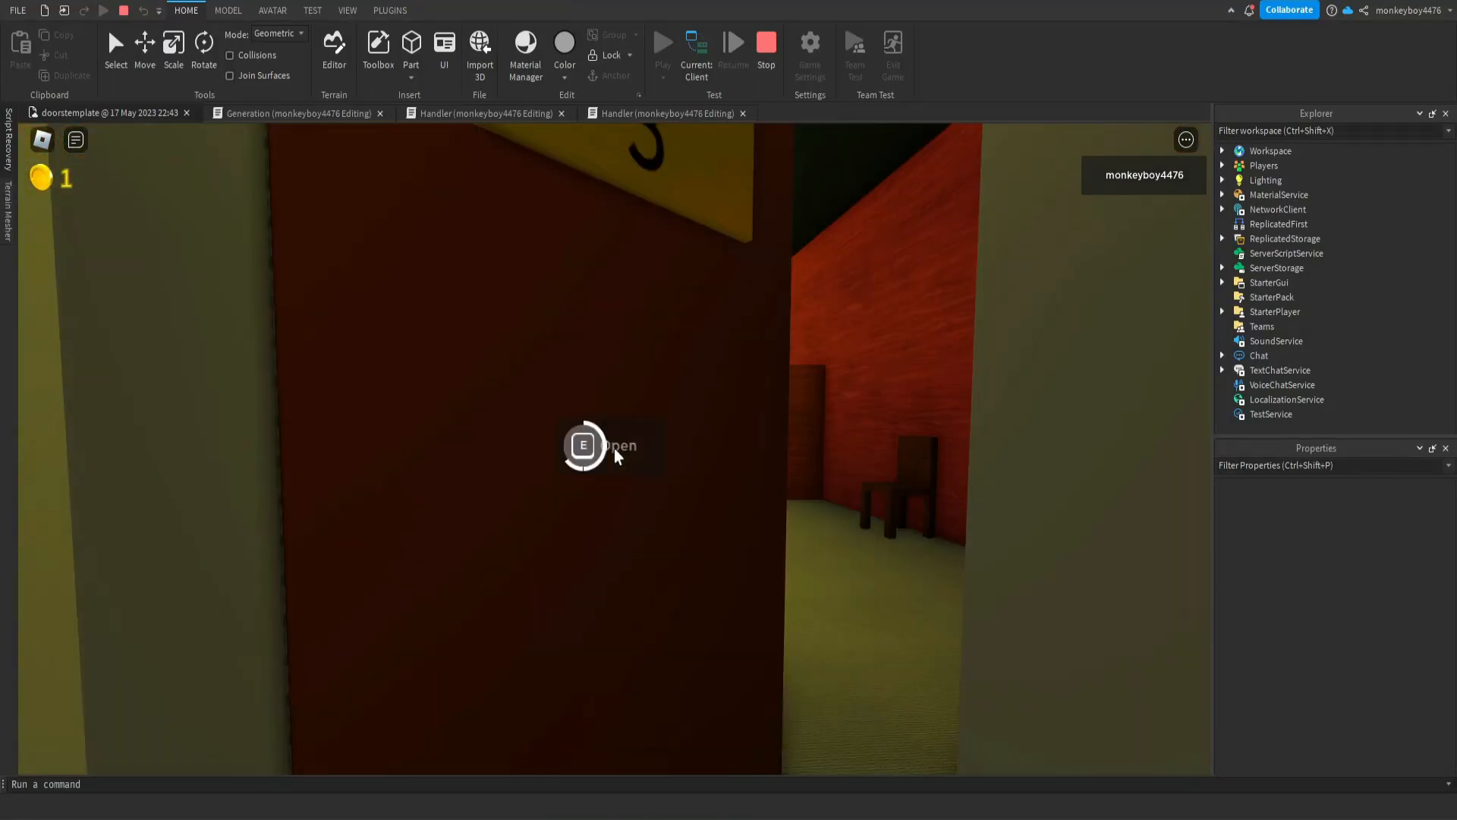
Check the opened door 3 from the server view, return to the client view and walk into the next room
key(Escape)
click(694, 60)
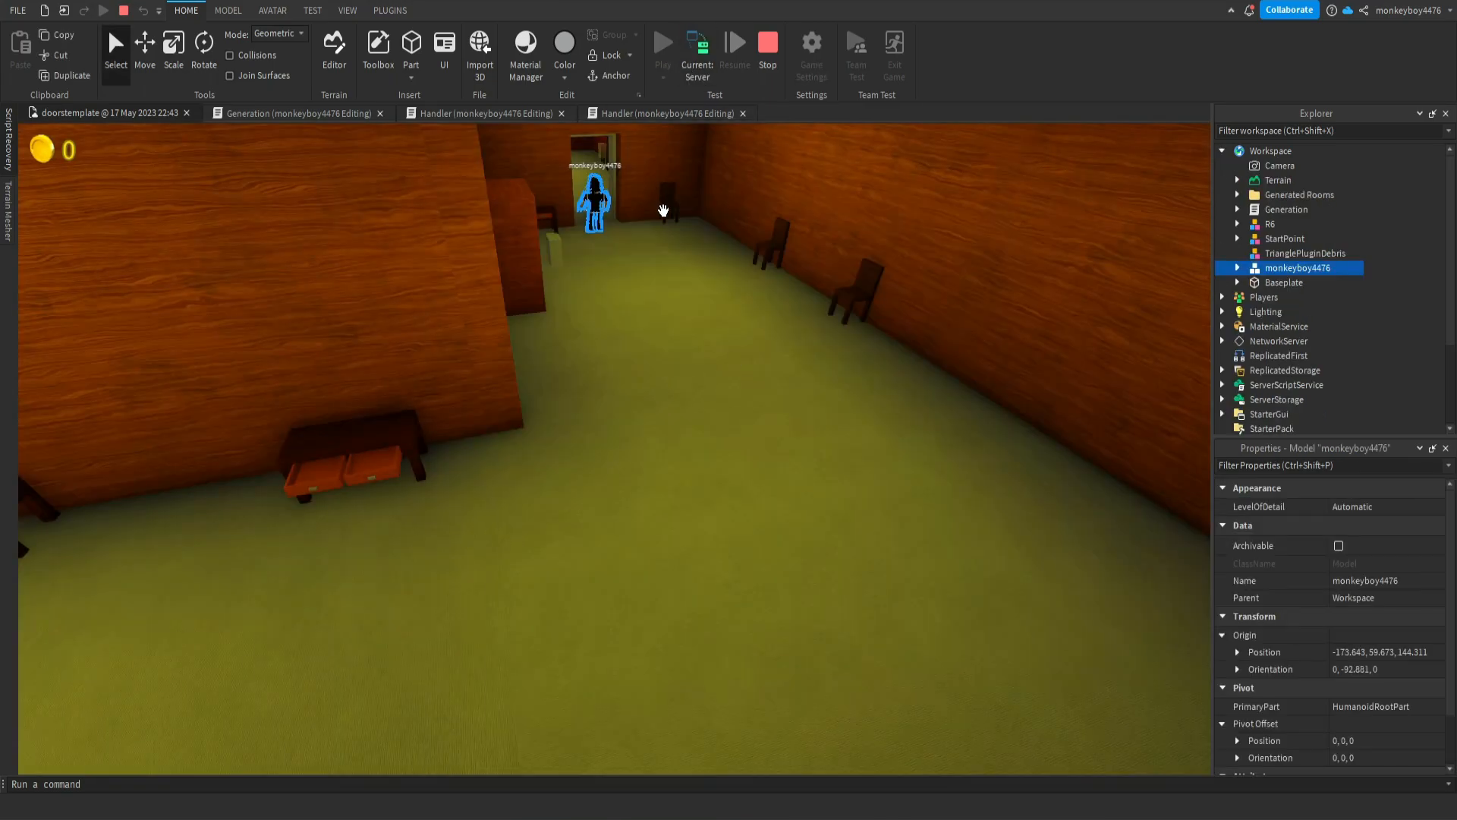
click(697, 54)
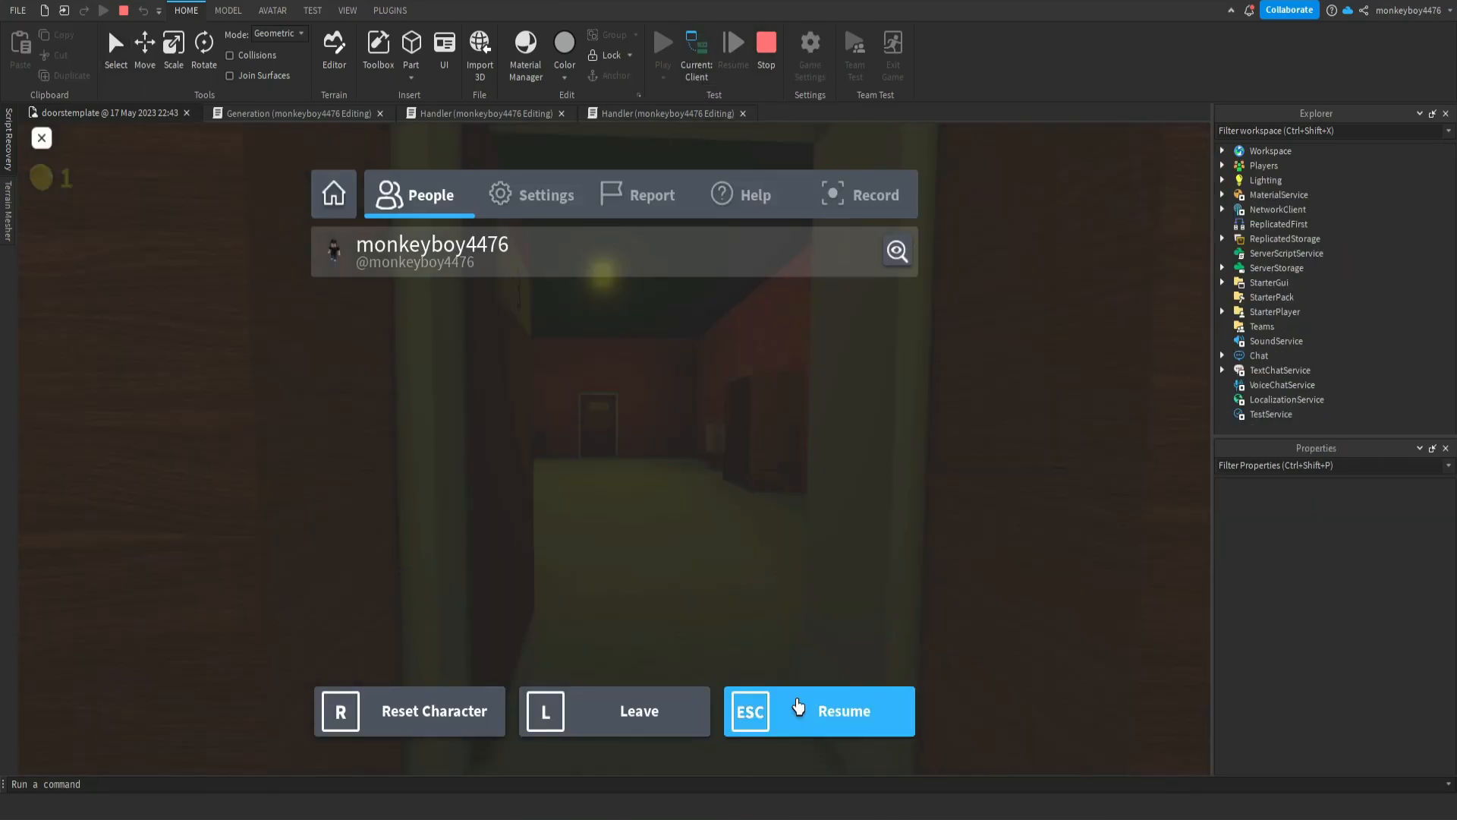
click(839, 706)
key(w)
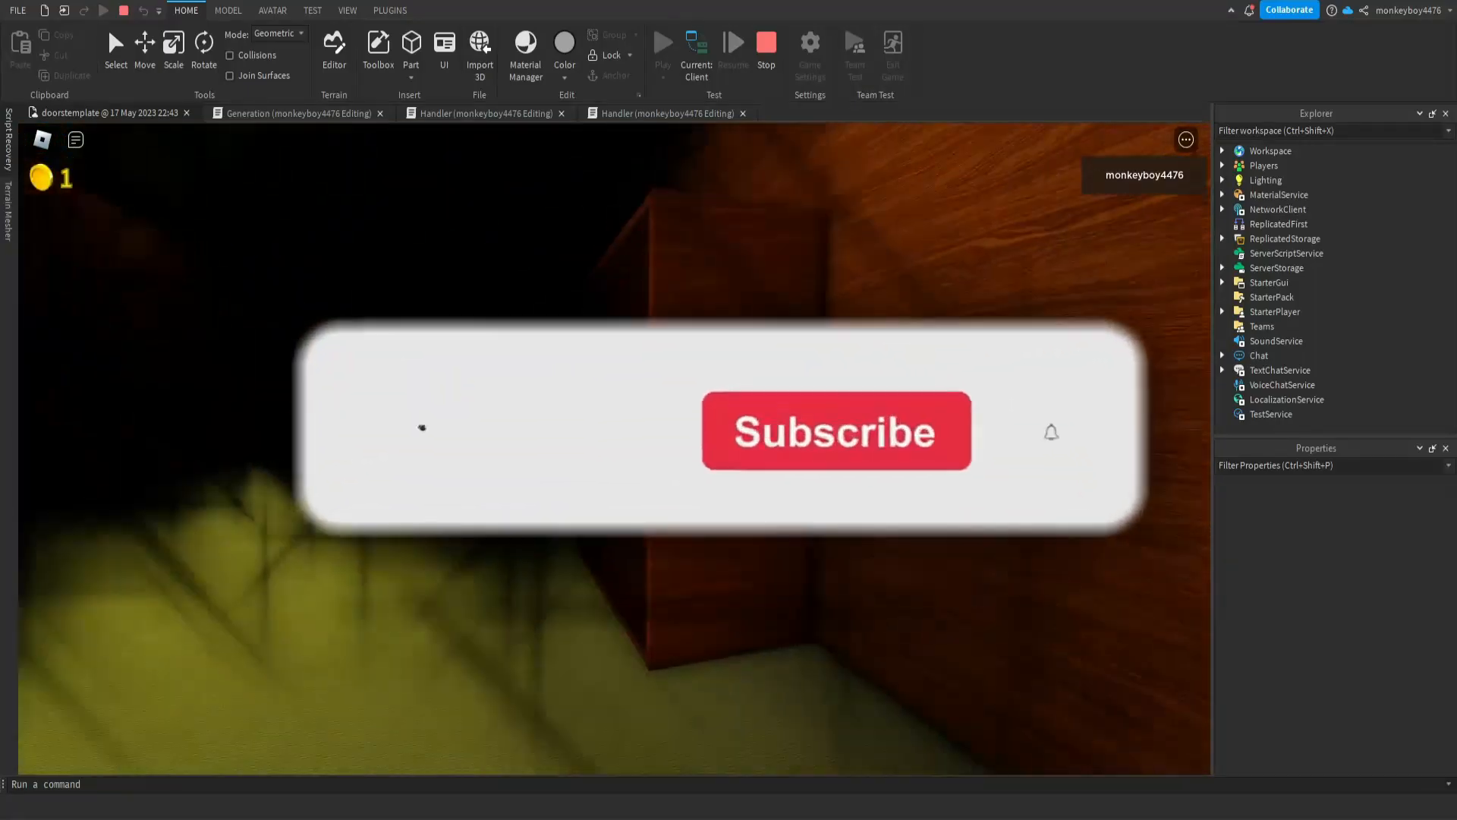
key(Escape)
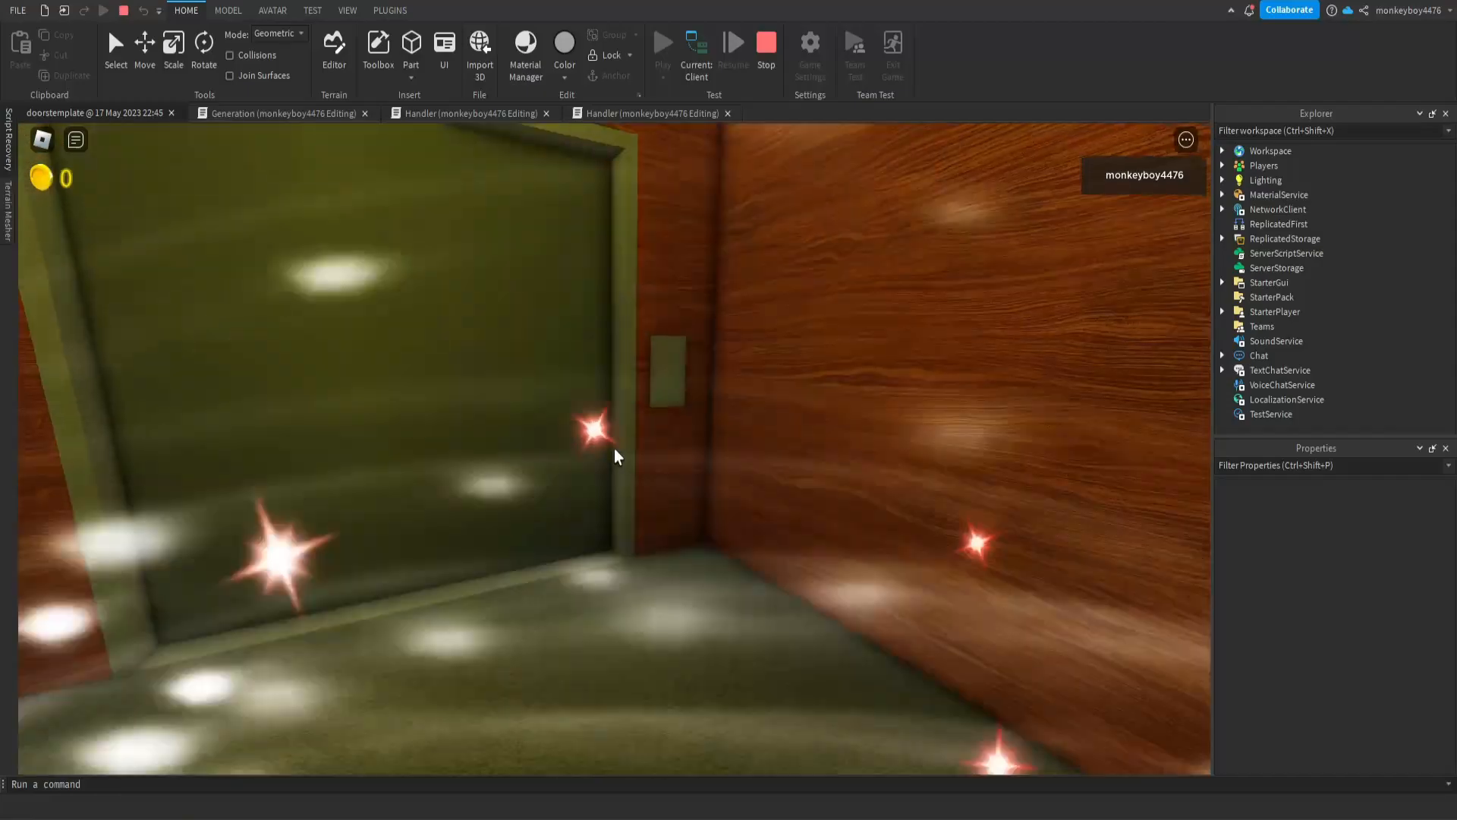
Switch the new playtest to the server view and select the player's character in the starting elevator
key(Escape)
click(695, 70)
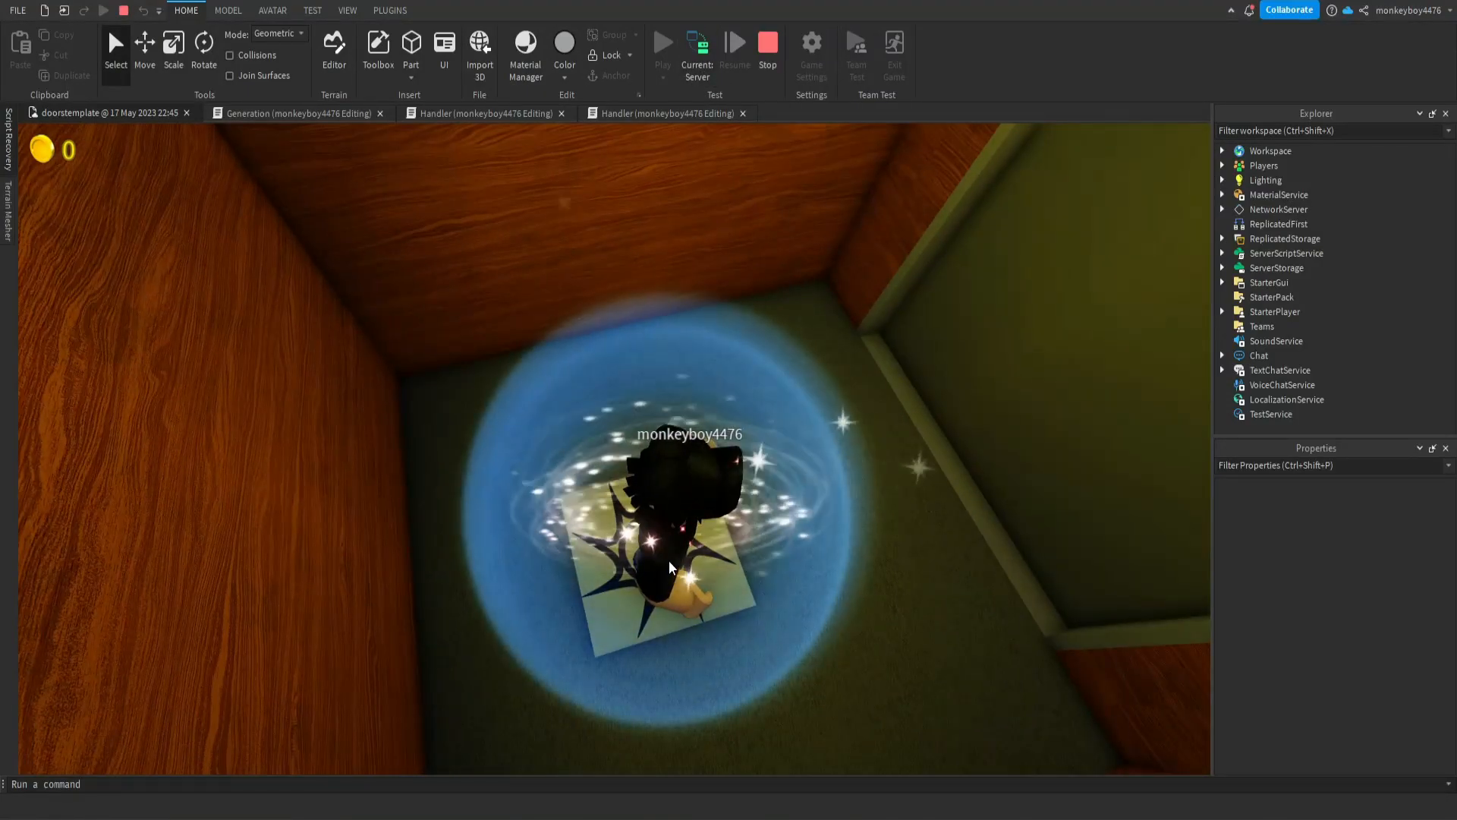
click(674, 540)
scroll(806, 451, up, 5)
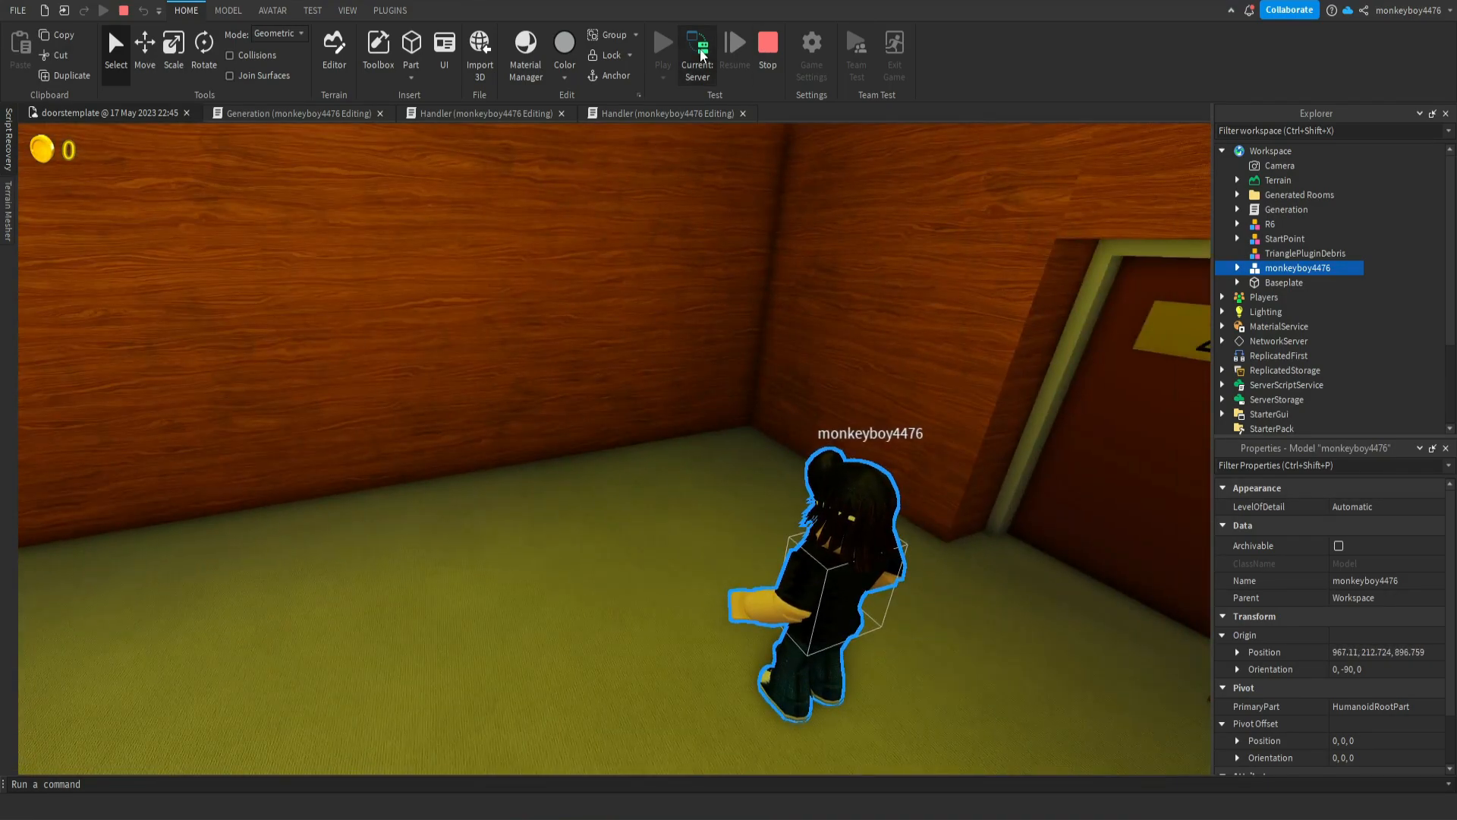
Resume play in the client view and walk through door 28 and the eye-covered room past door 29
click(698, 57)
click(834, 705)
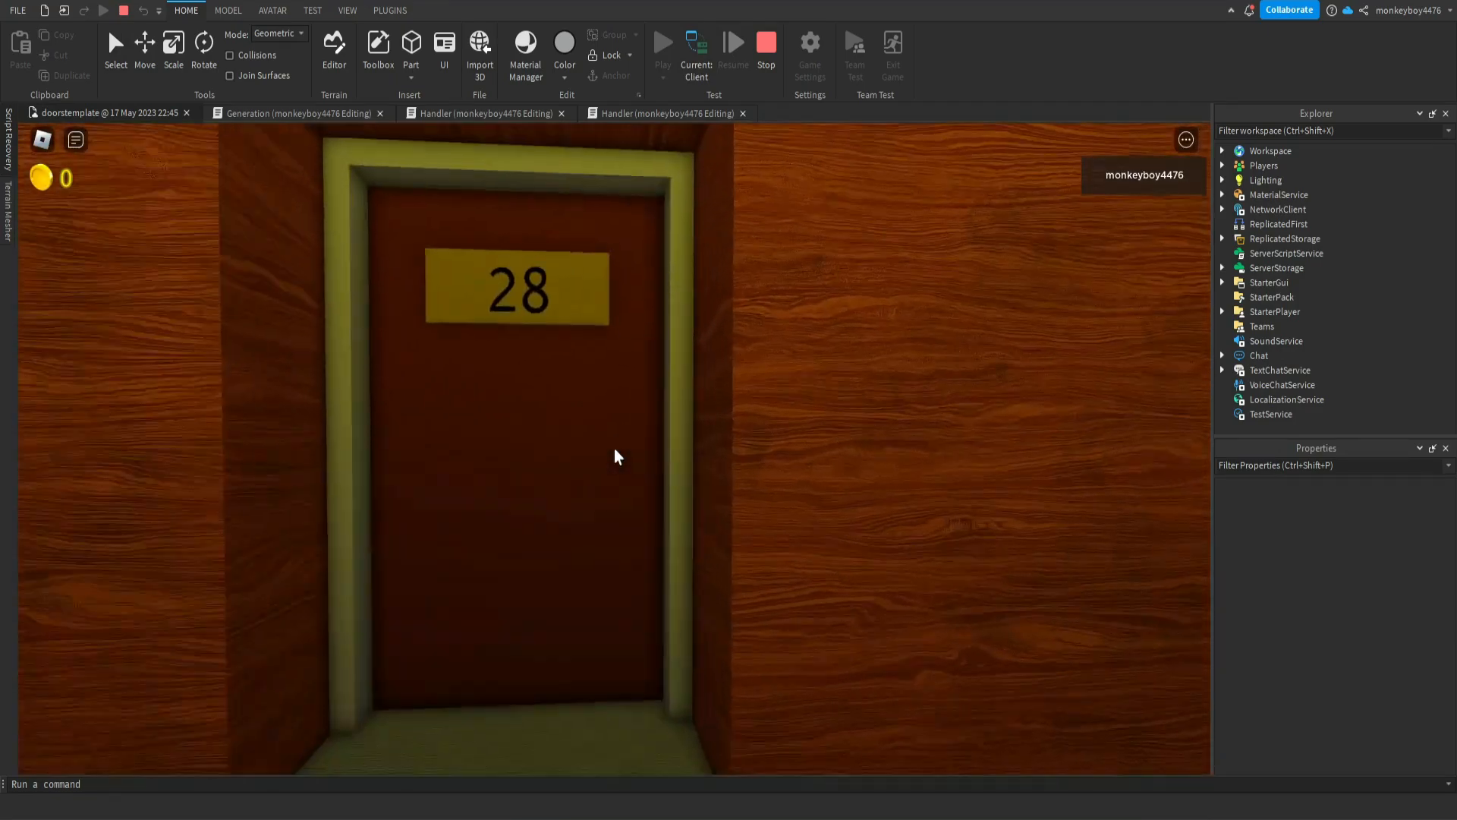
key(w)
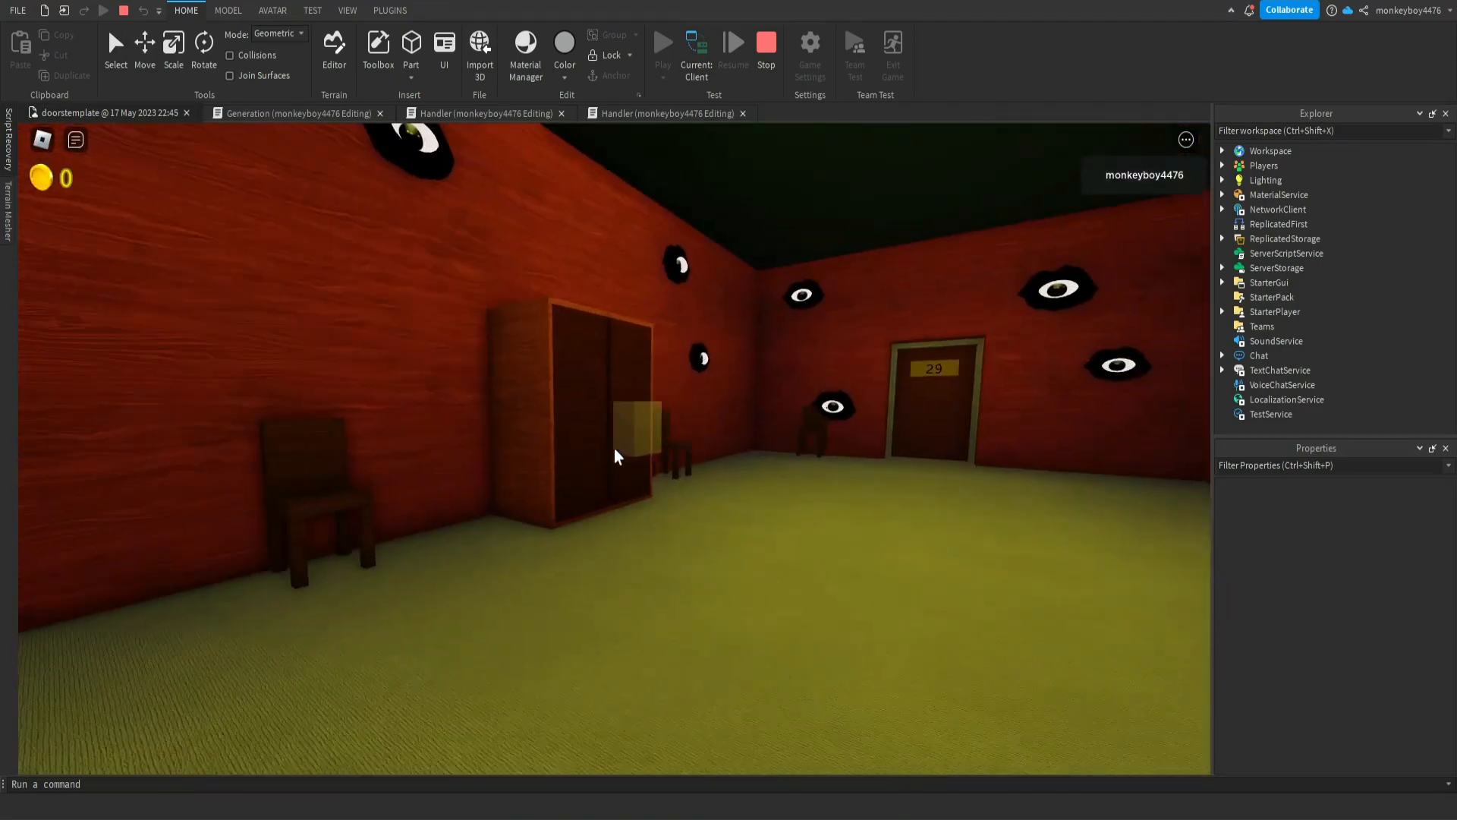
key(w)
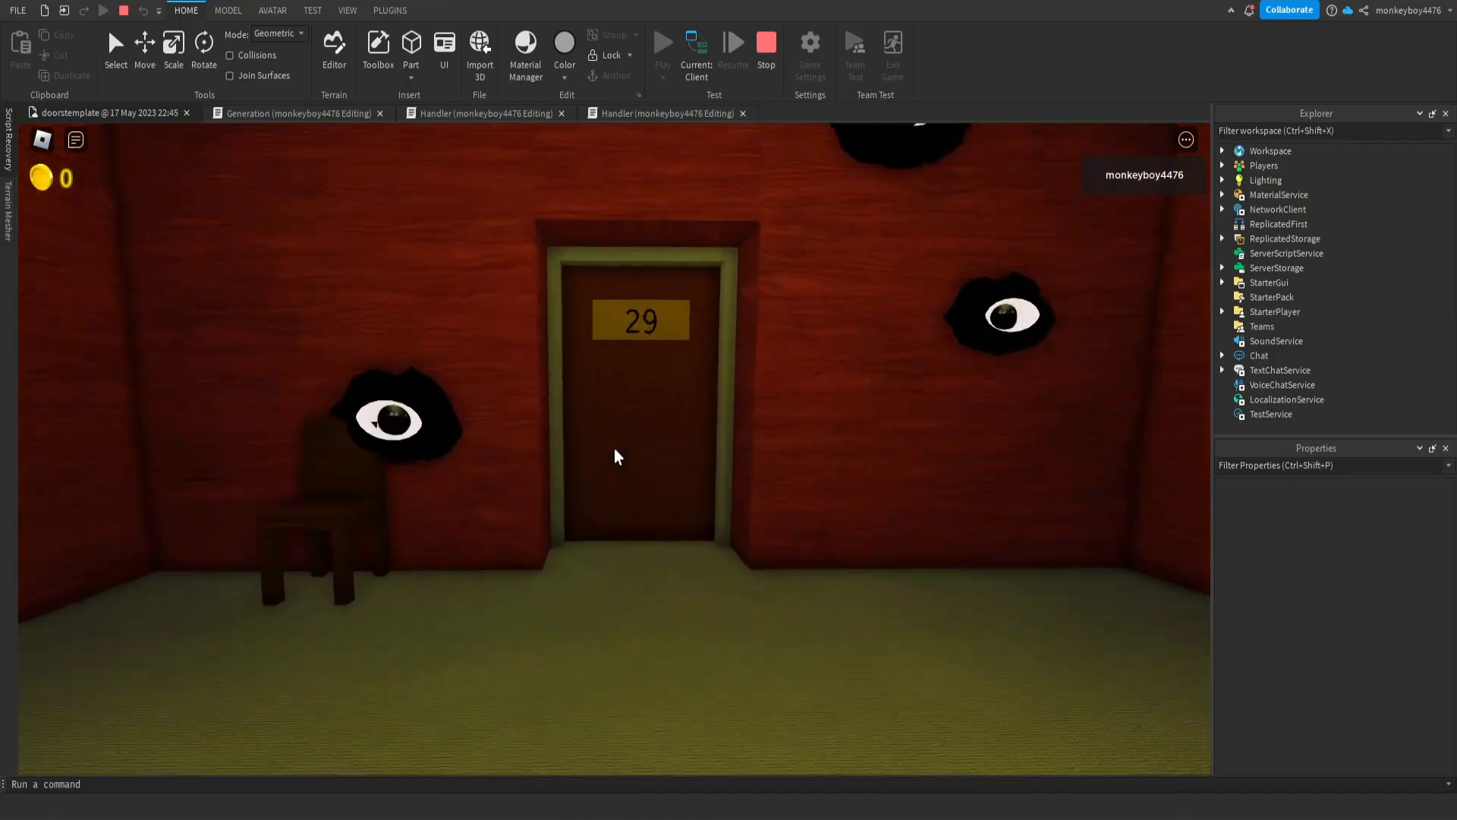
key(e)
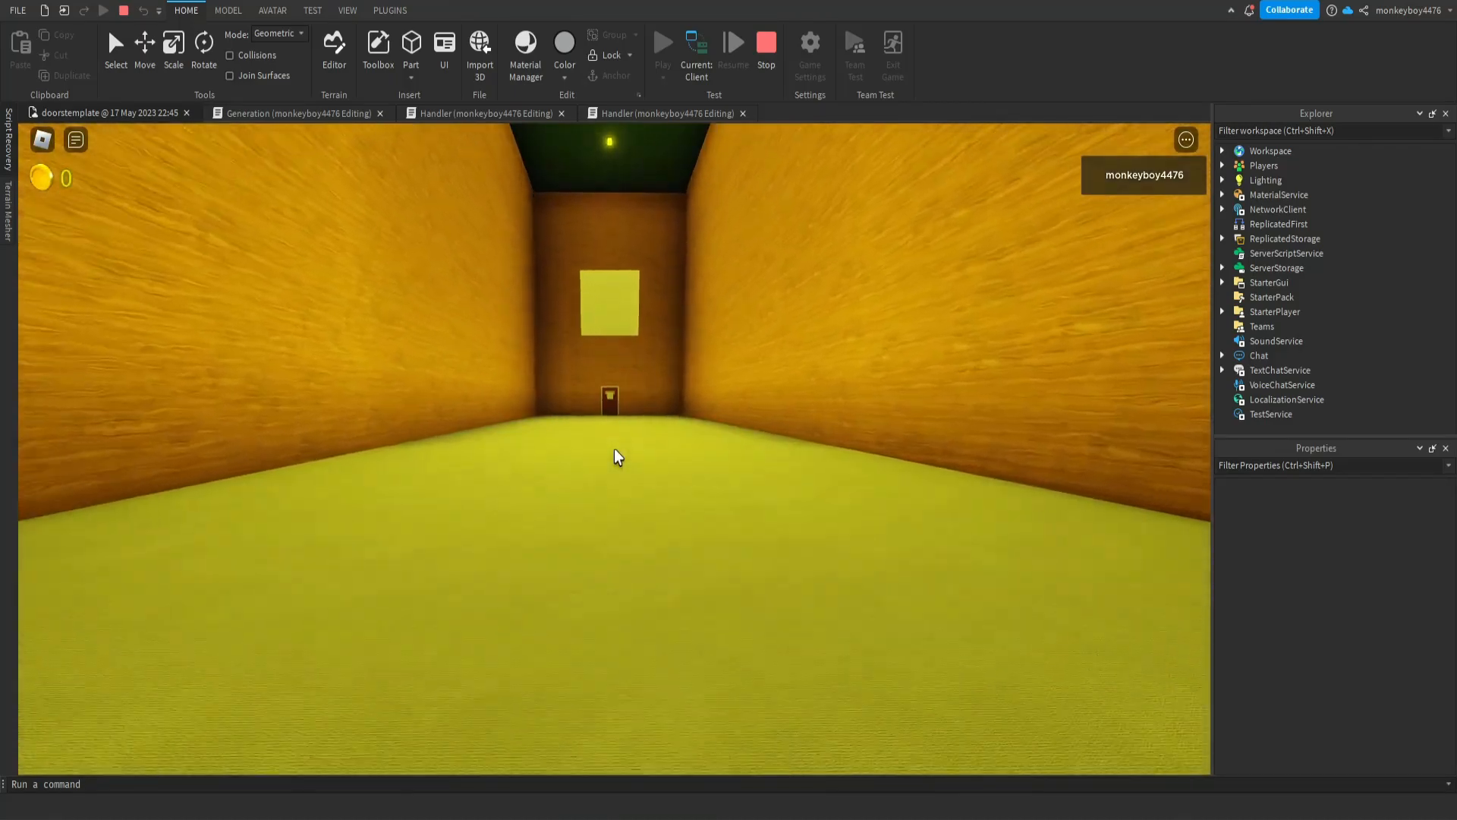
Walk down the long orange hallway while looking back at its entrance to trigger the chase
key(w)
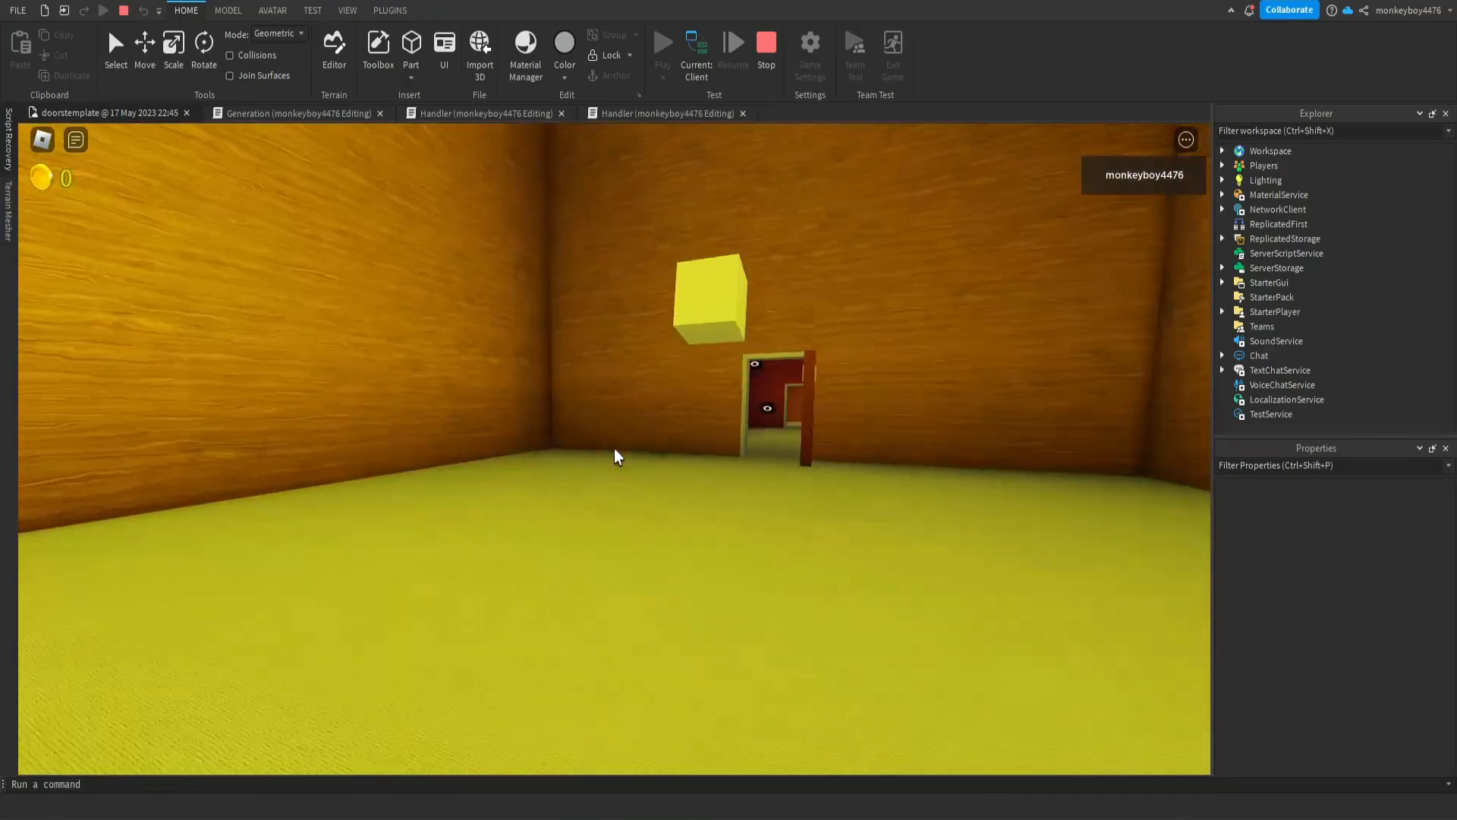
key(w)
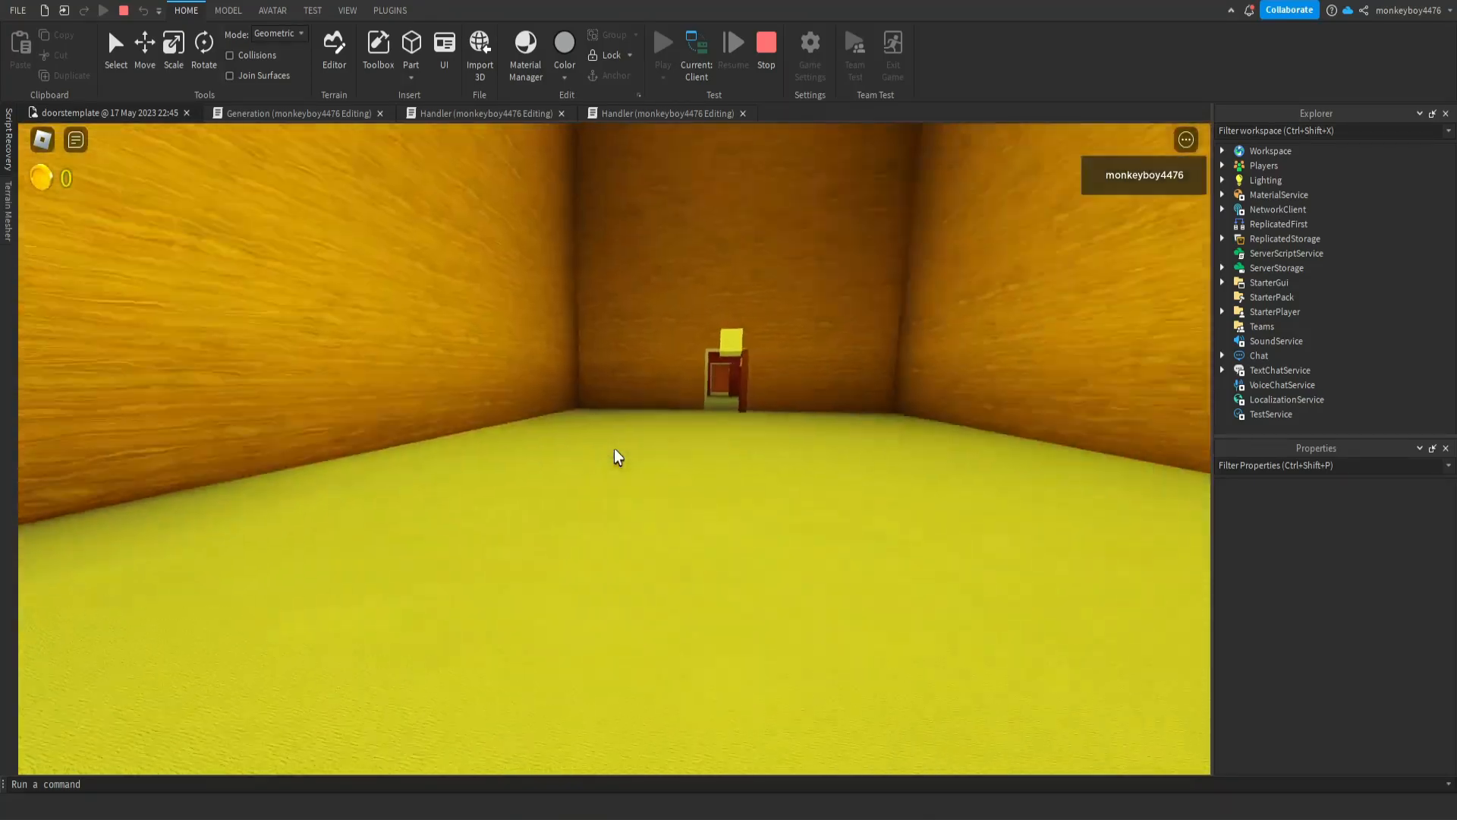
key(w)
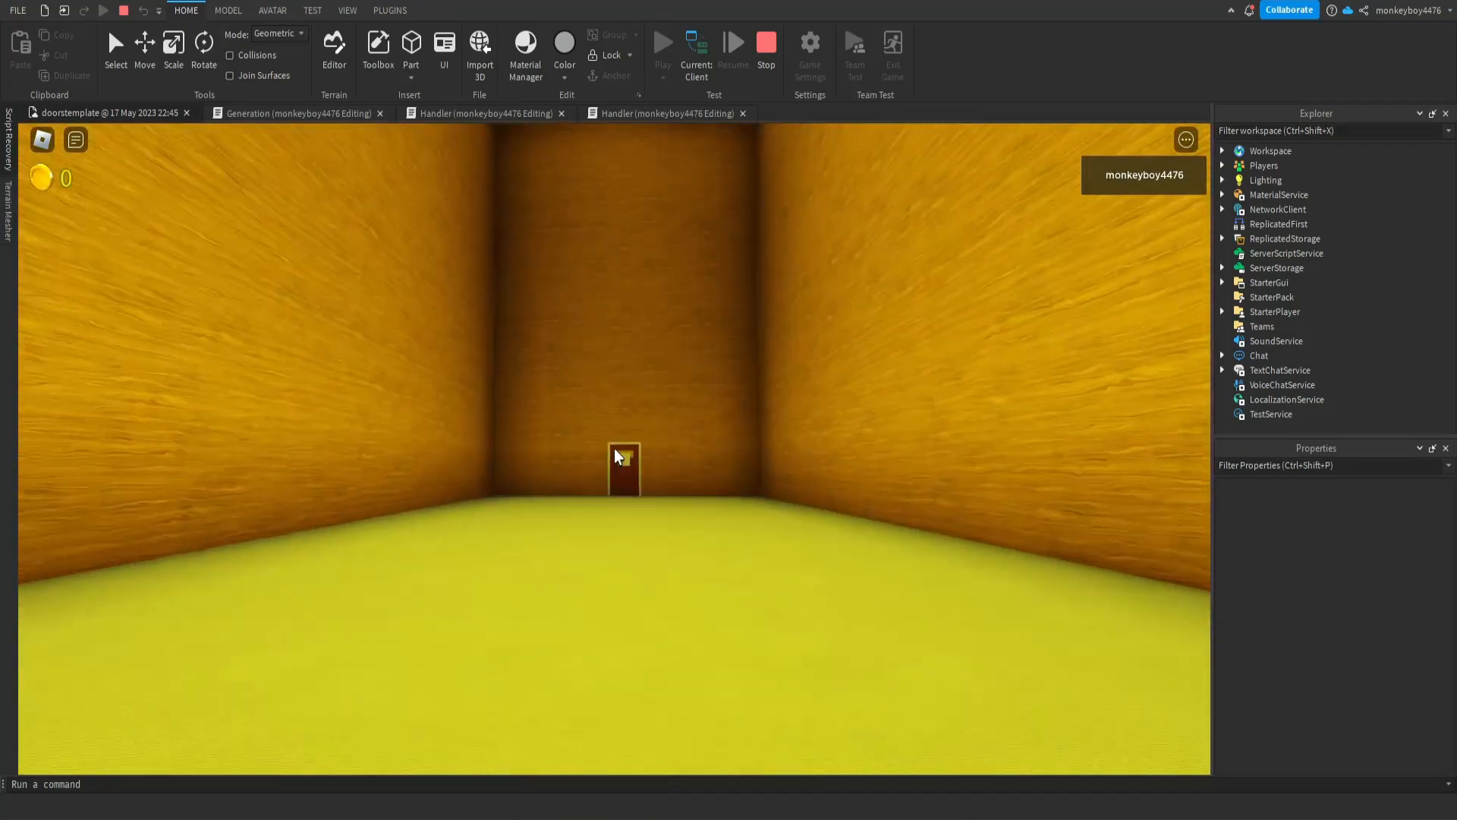
key(w)
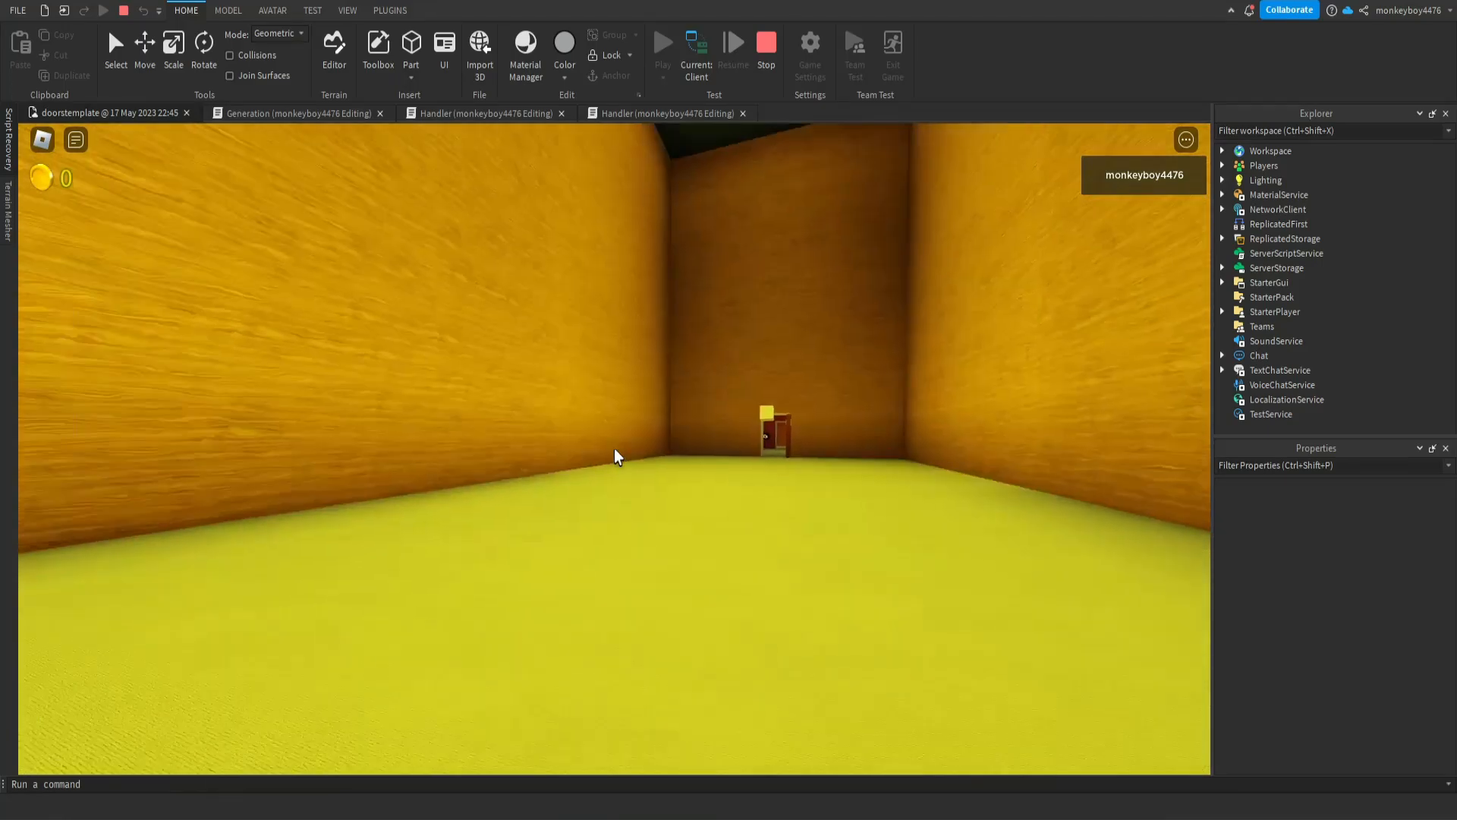
key(w)
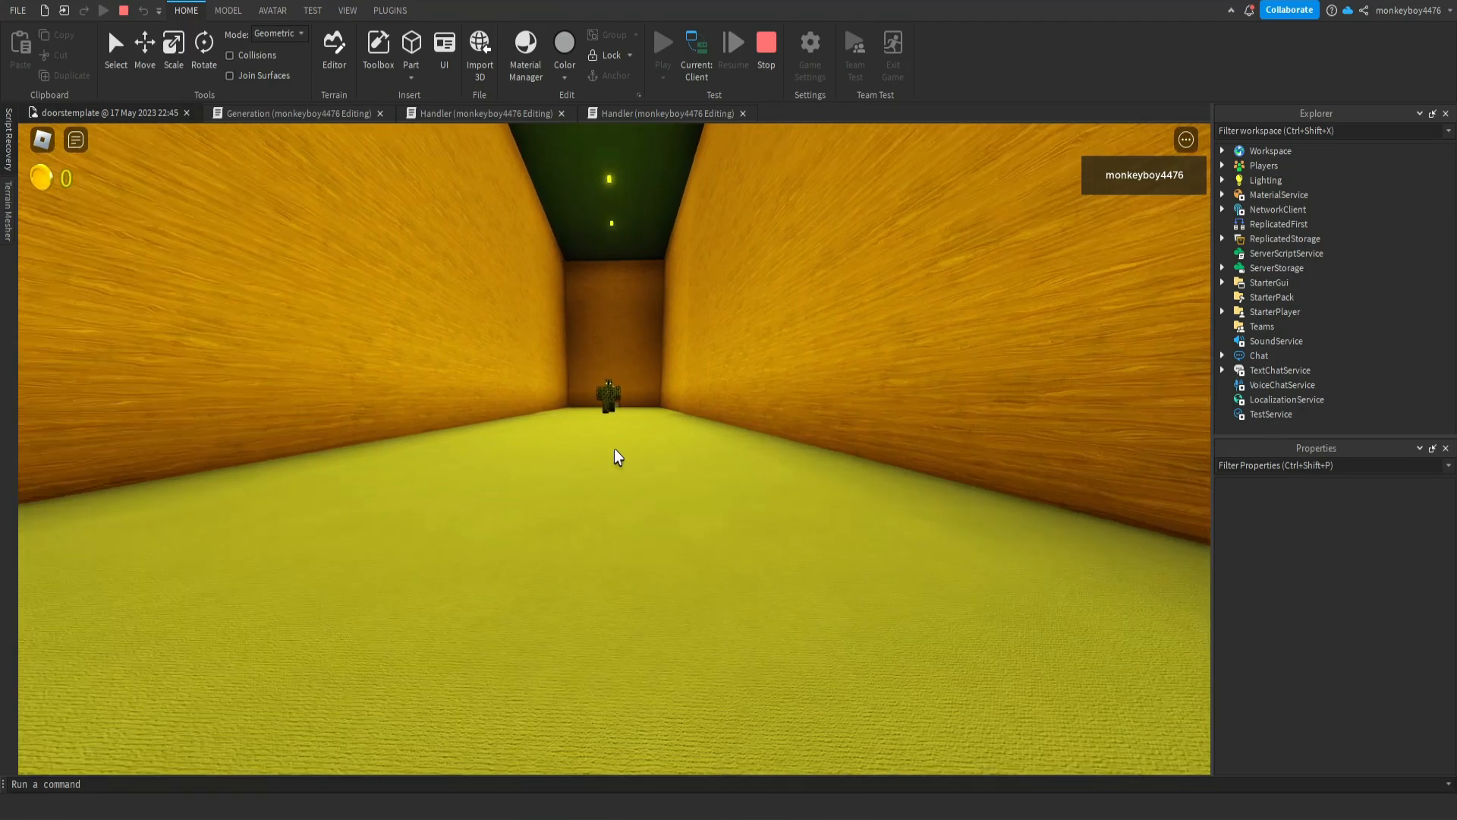
Run to the end of the hallway, open its exit door and enter the red corridor
key(w)
key(e)
key(w)
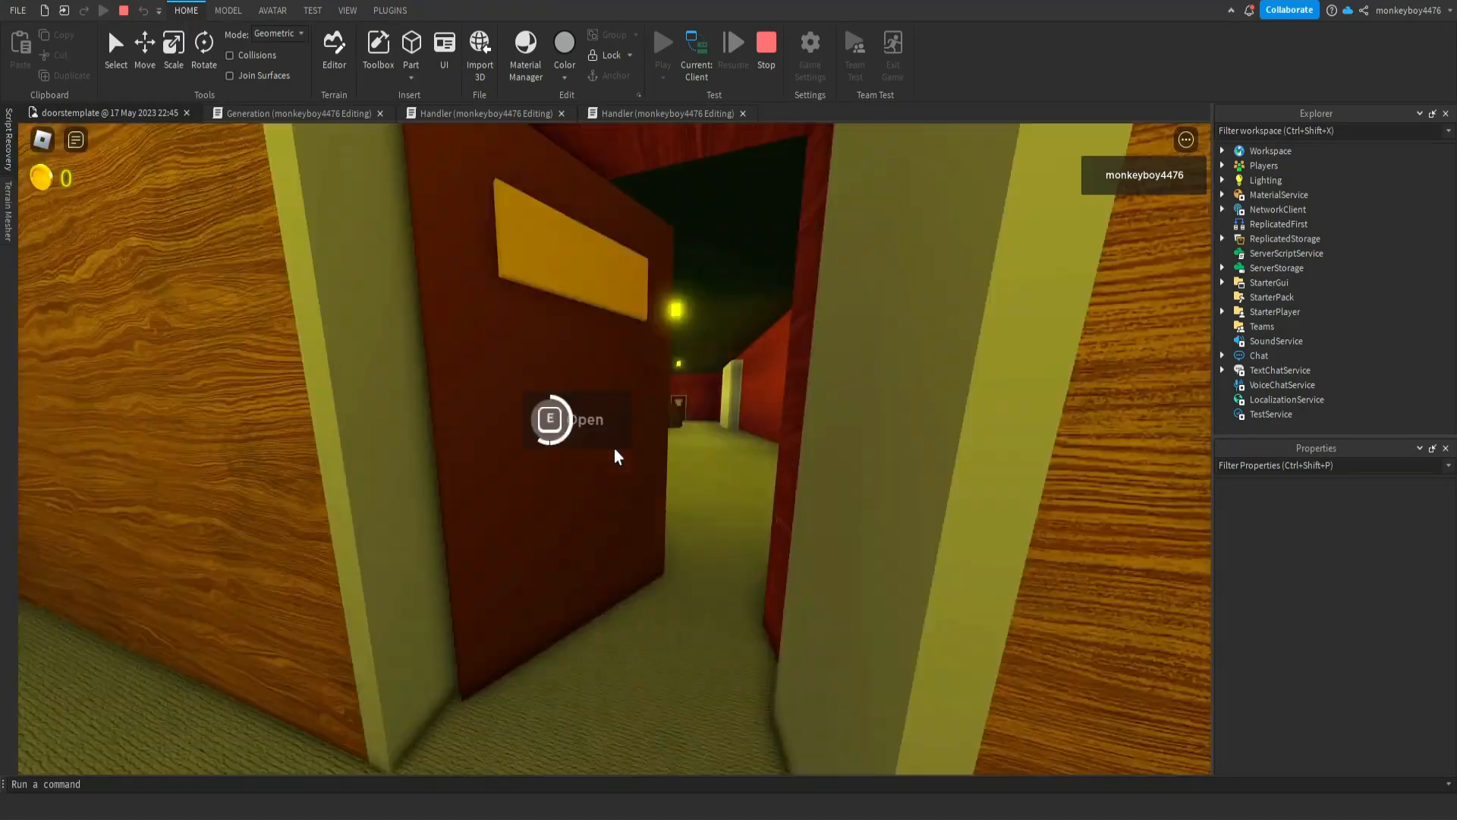
key(w)
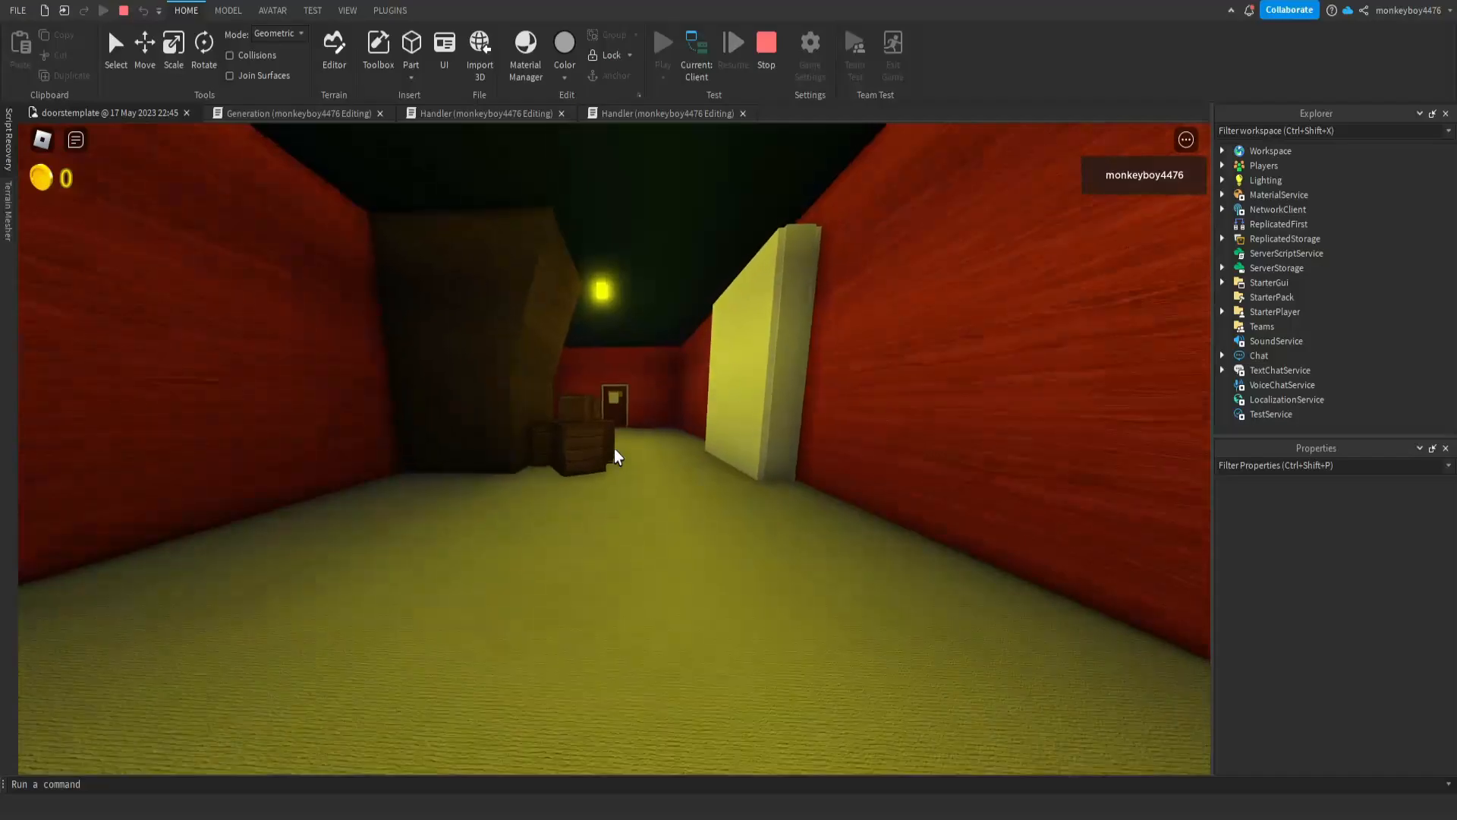
Run past the corridor's obstacles, go through the next door and stop the playtest
key(w)
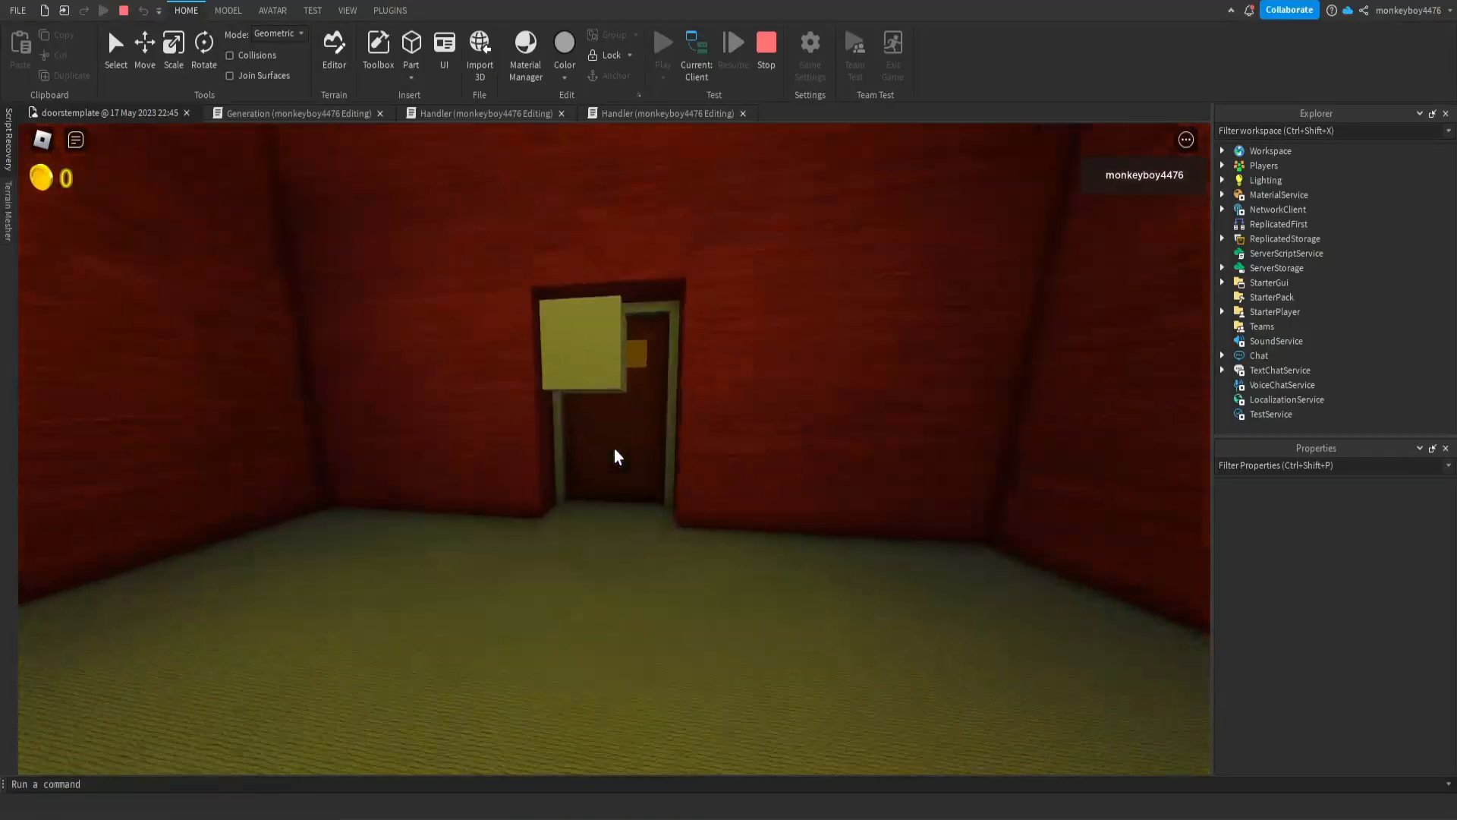
key(e)
key(w)
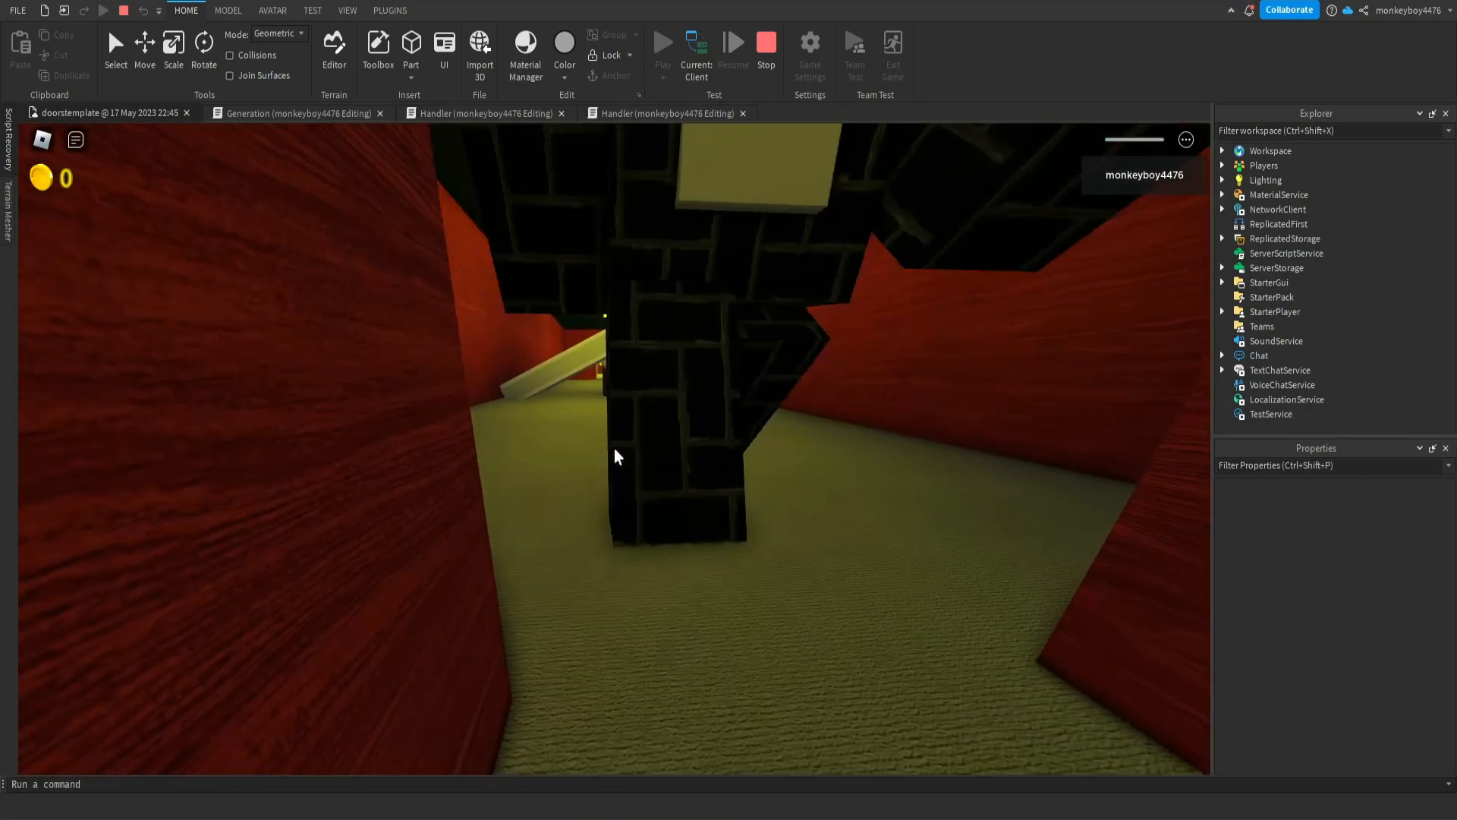
key(Escape)
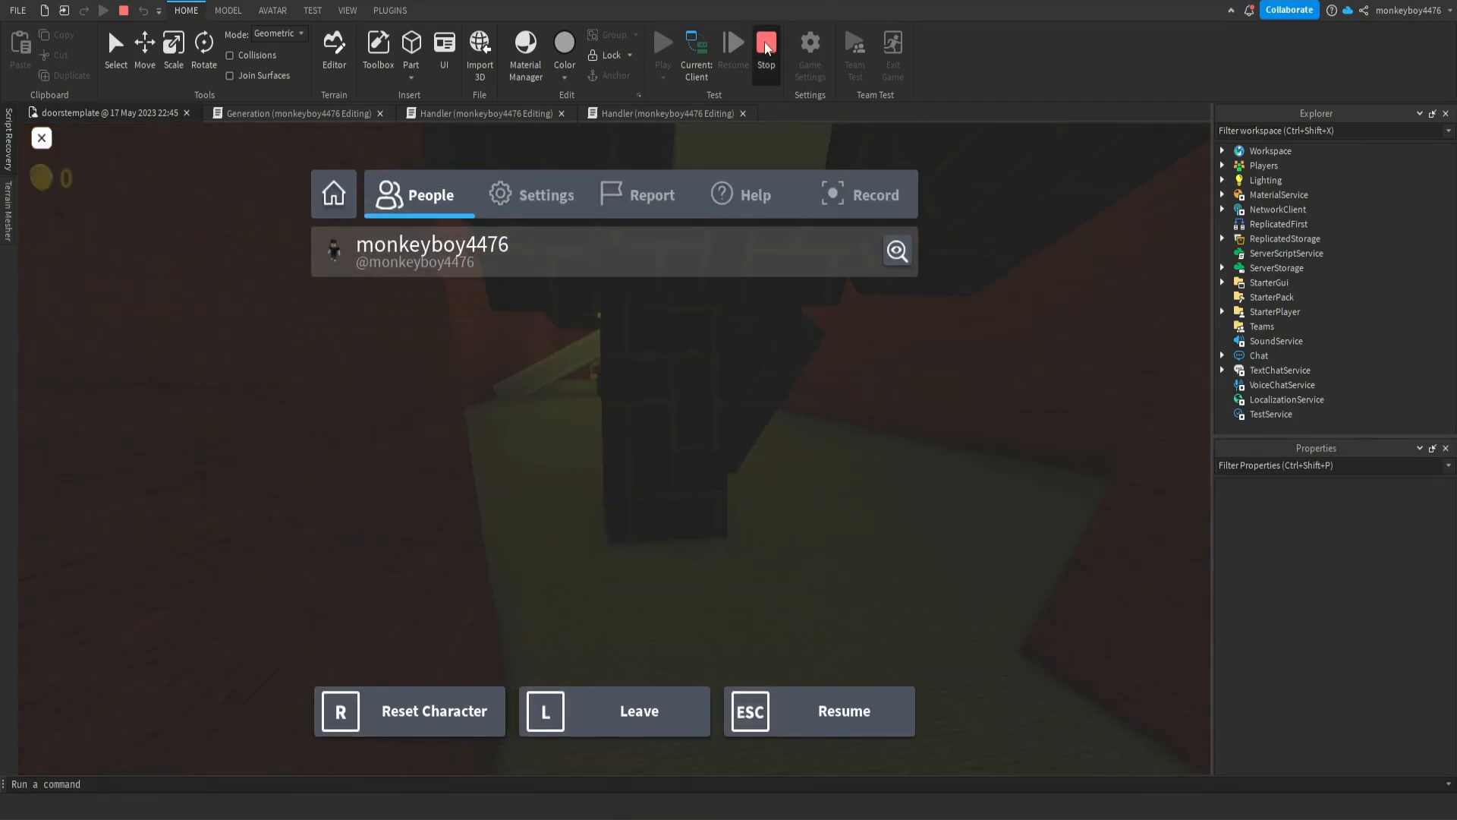
key(shift+F5)
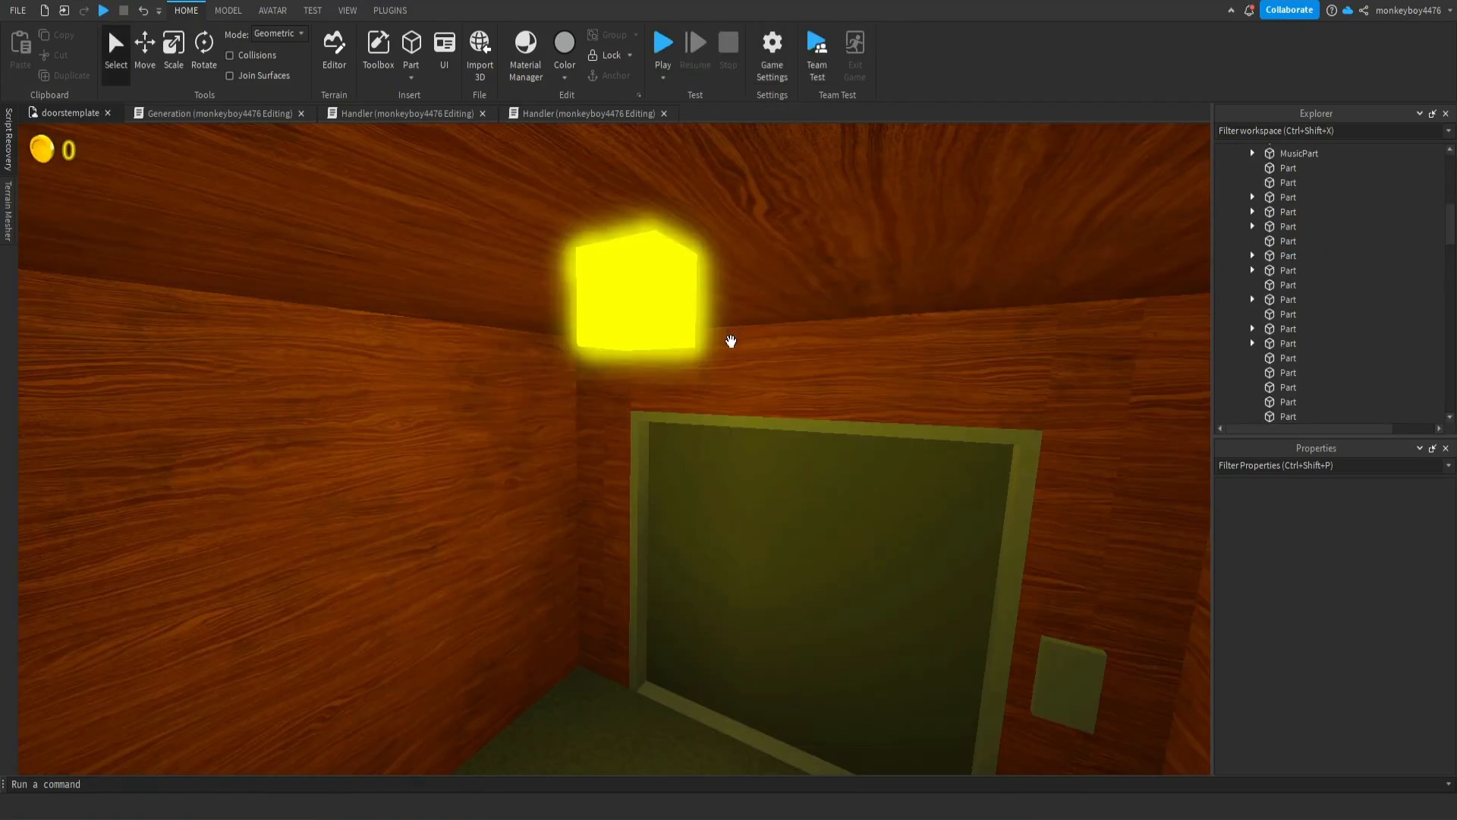
Examine the start room from outside and browse the object hierarchy down to the Seek and SeekCorridor models
scroll(731, 342, down, 10)
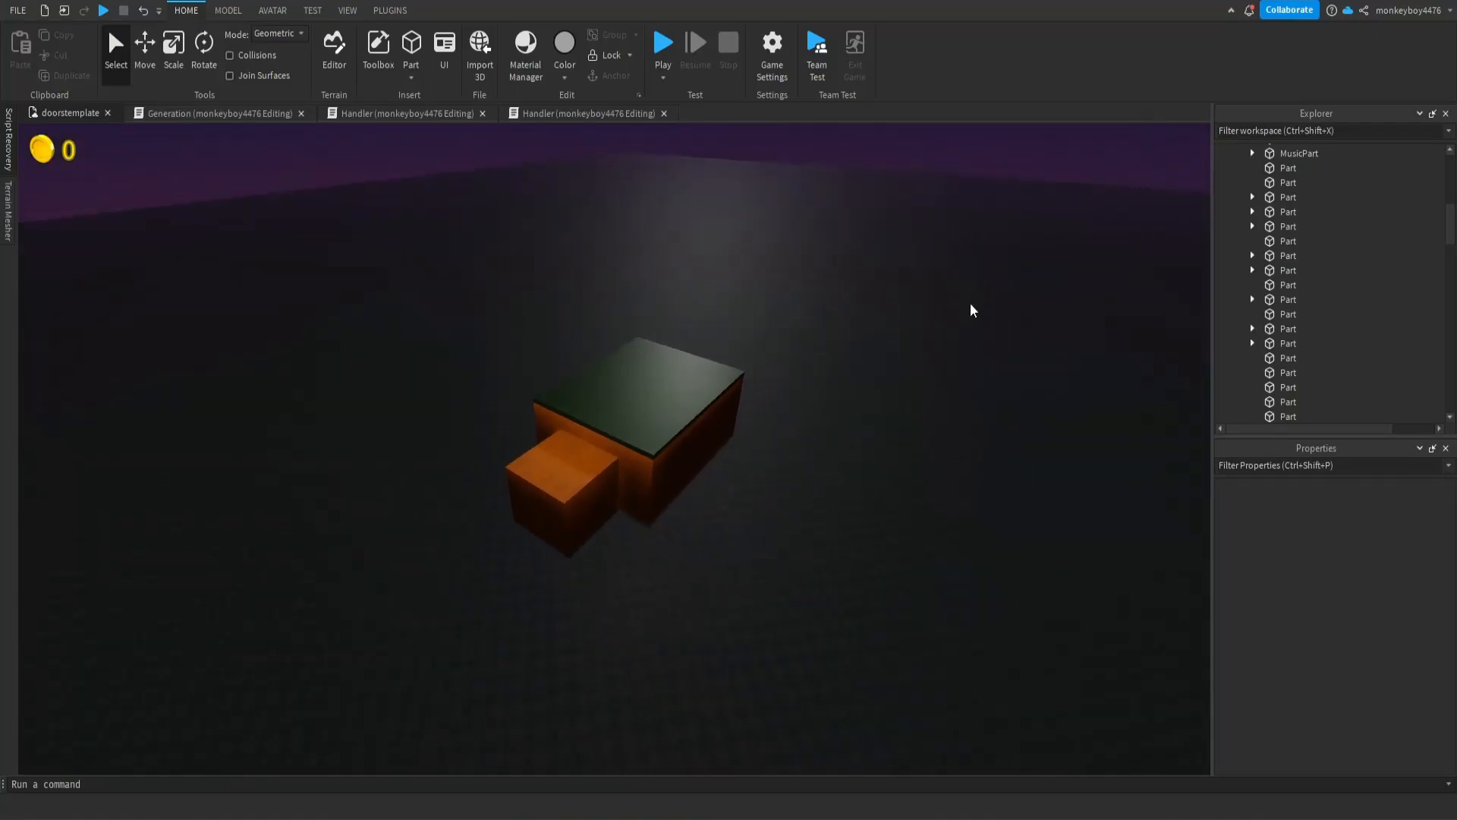
key(d)
scroll(1326, 271, up, 7)
click(1238, 239)
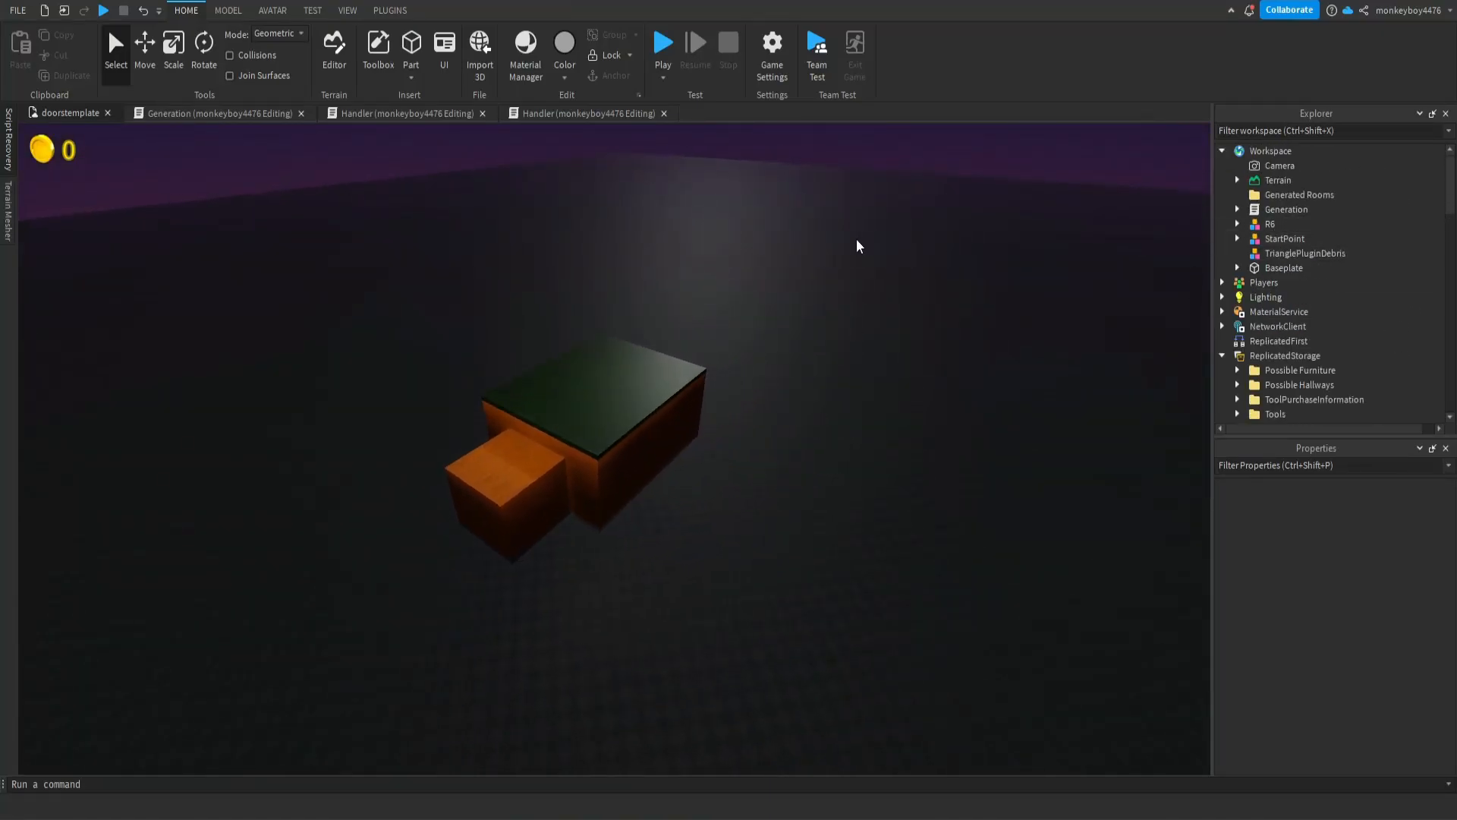
scroll(701, 400, up, 5)
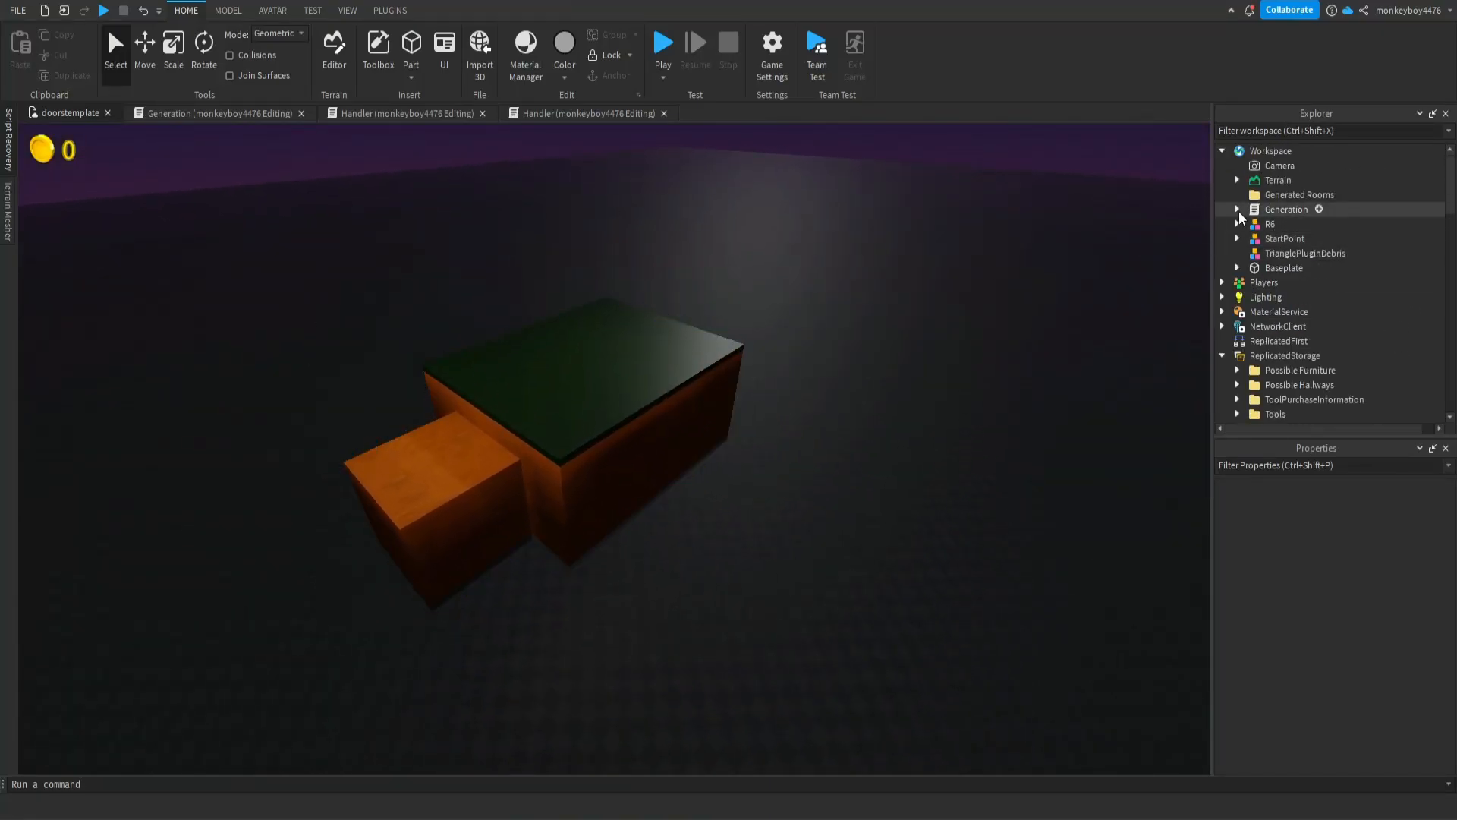
scroll(1241, 266, down, 3)
scroll(1238, 228, down, 3)
scroll(1248, 237, down, 3)
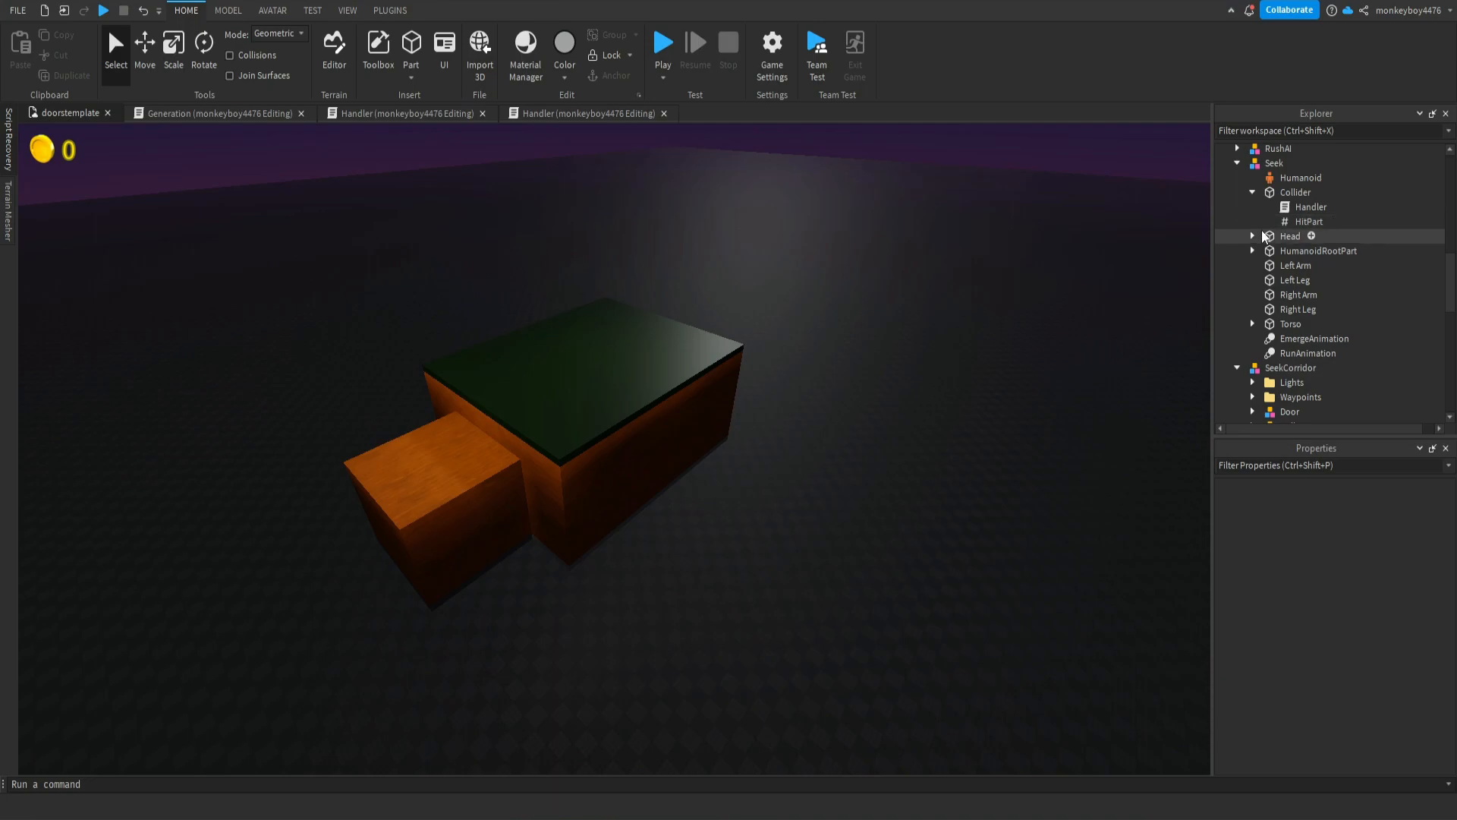
Try to move the original Seek model from ReplicatedStorage into Workspace, and undo the move
click(1247, 208)
click(1252, 192)
drag(1267, 164, 1280, 152)
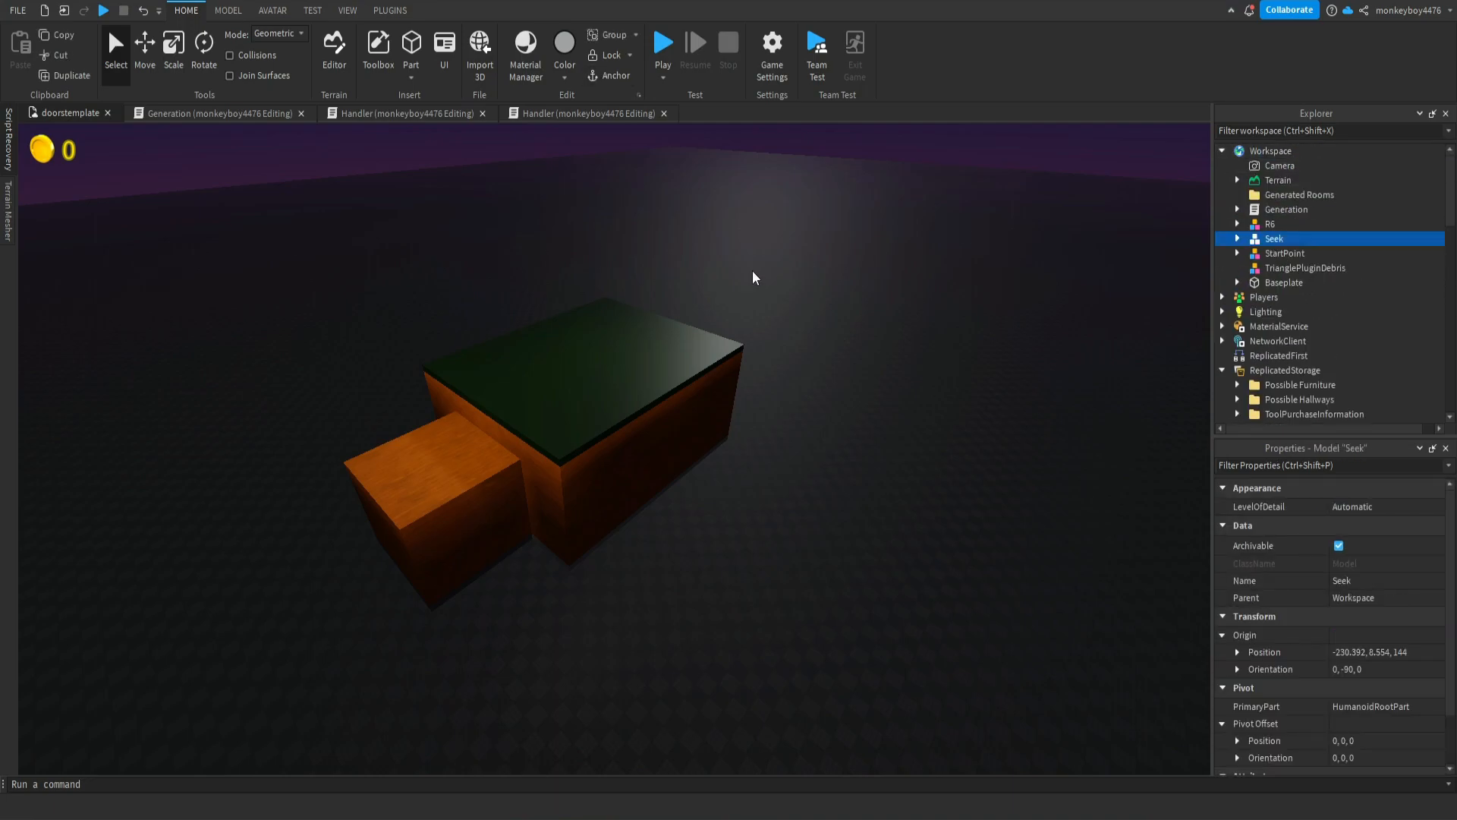
key(f)
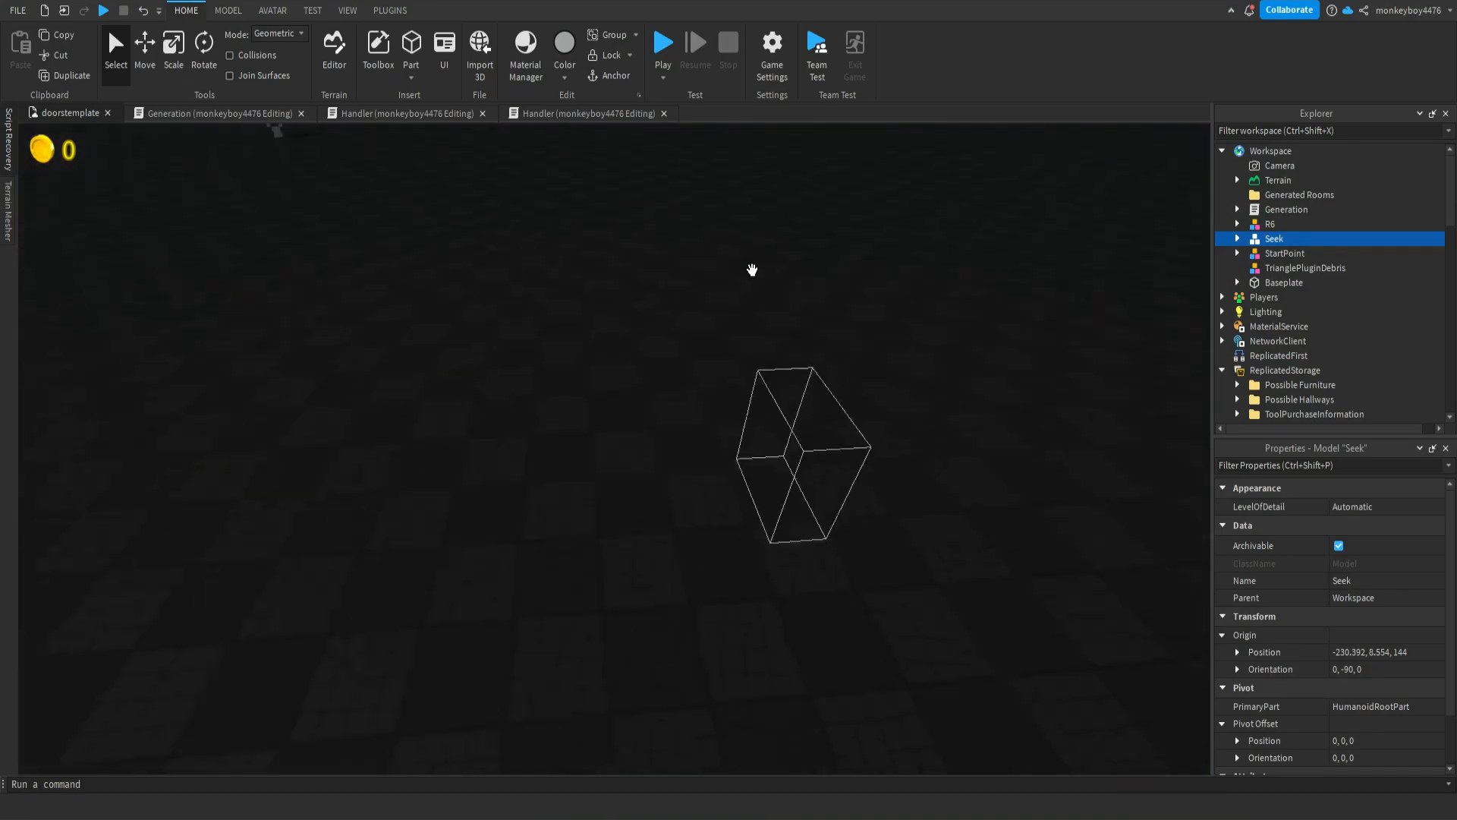
key(ctrl+z)
Duplicate the Seek model in ReplicatedStorage and move the copy into Workspace
key(ctrl+d)
scroll(1275, 402, down, 2)
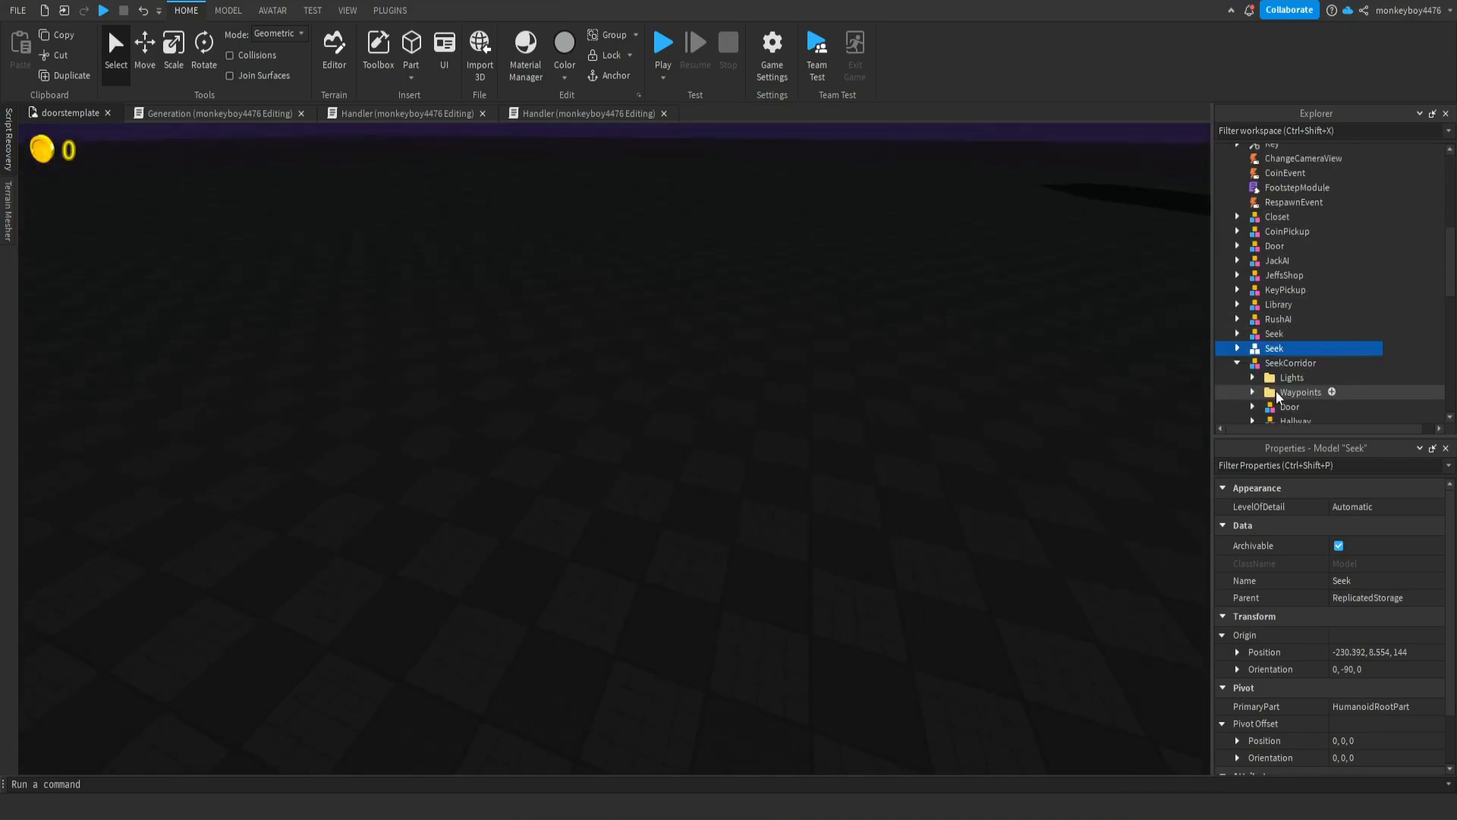
scroll(1320, 255, up, 7)
drag(1265, 352, 1341, 257)
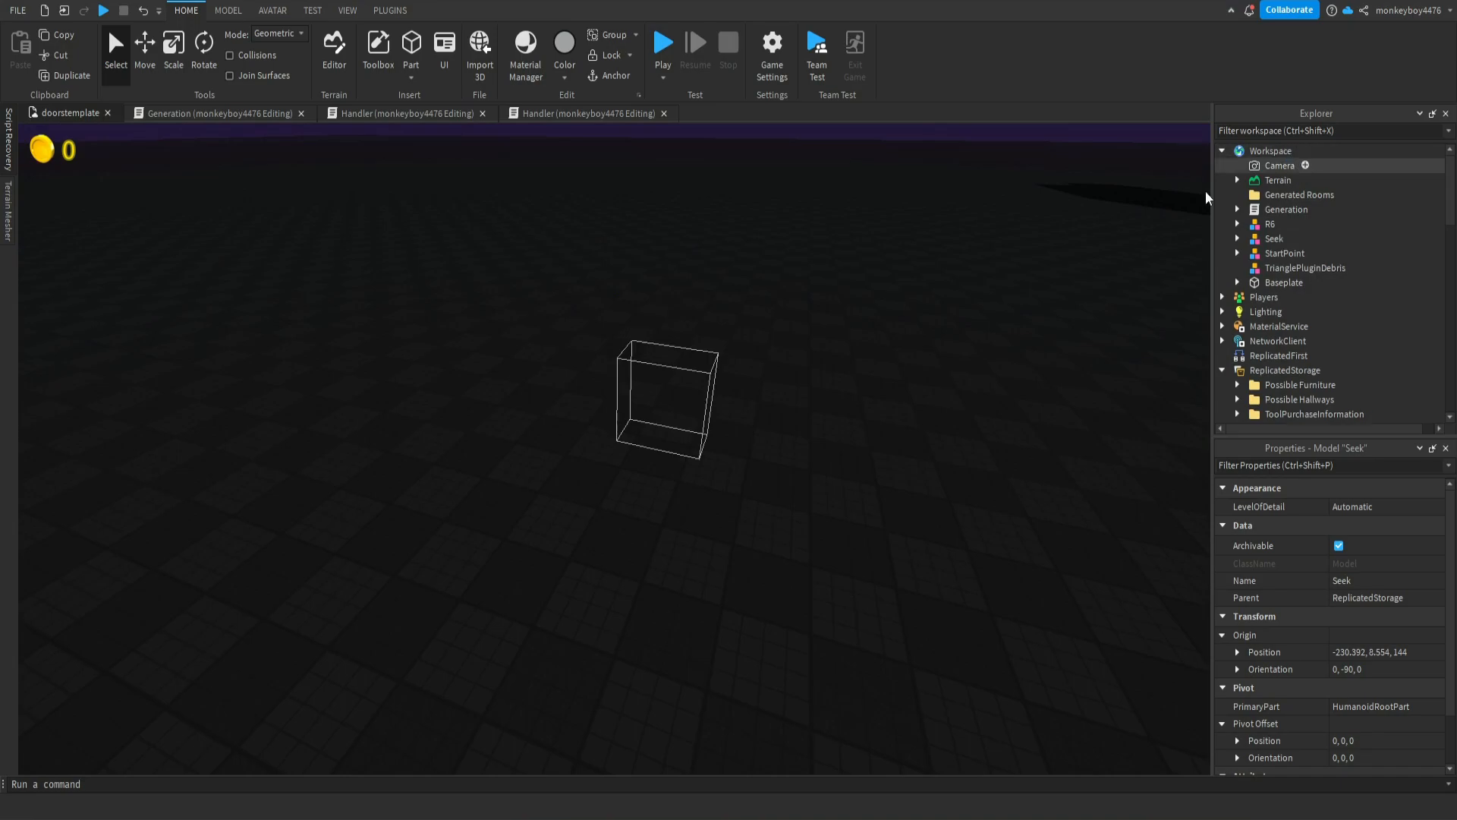
Set the transparency of the Workspace Seek's head, arms, legs and torso to 0
click(1237, 238)
click(1286, 283)
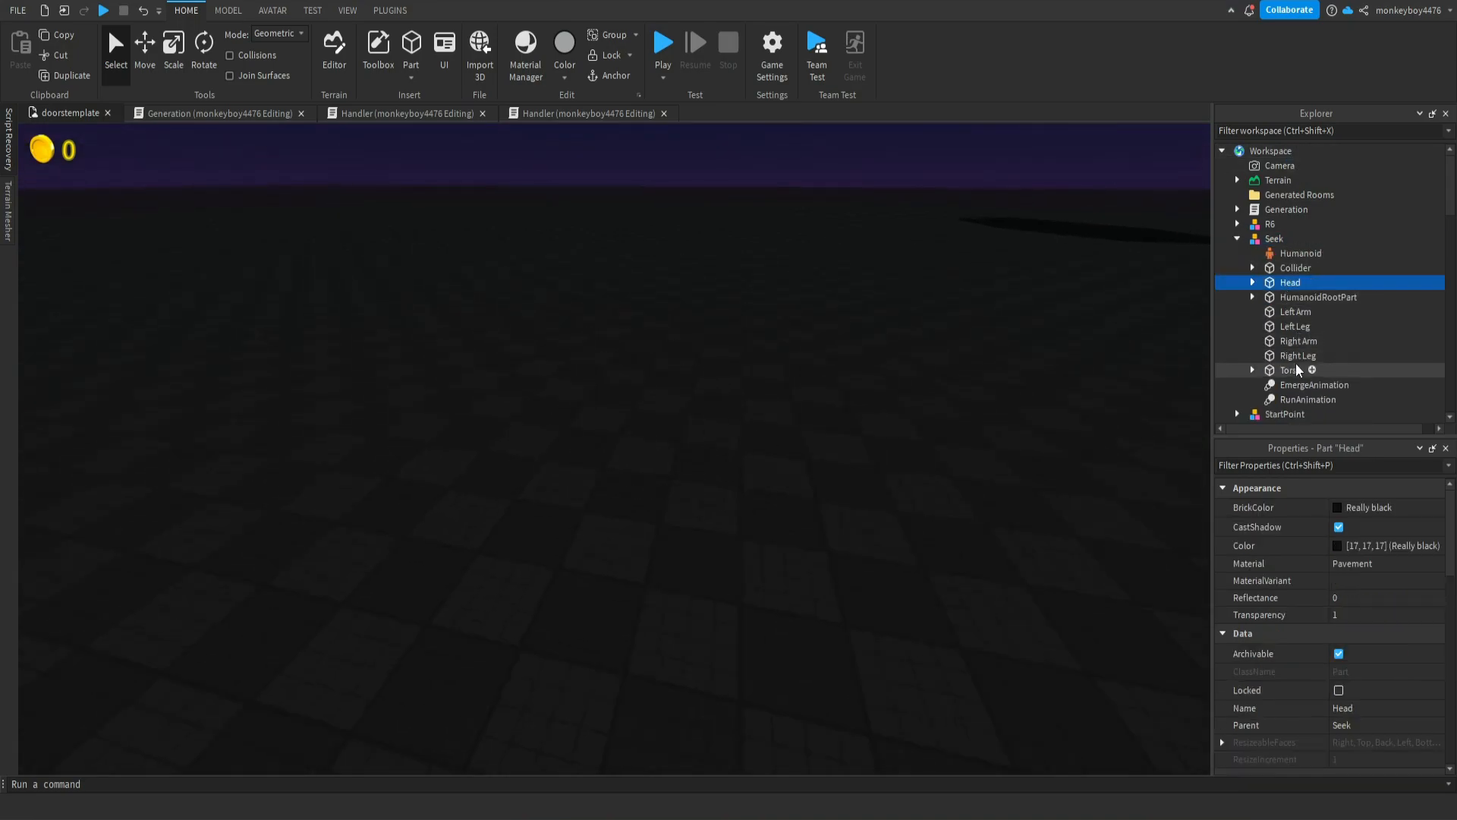
shift+click(1298, 370)
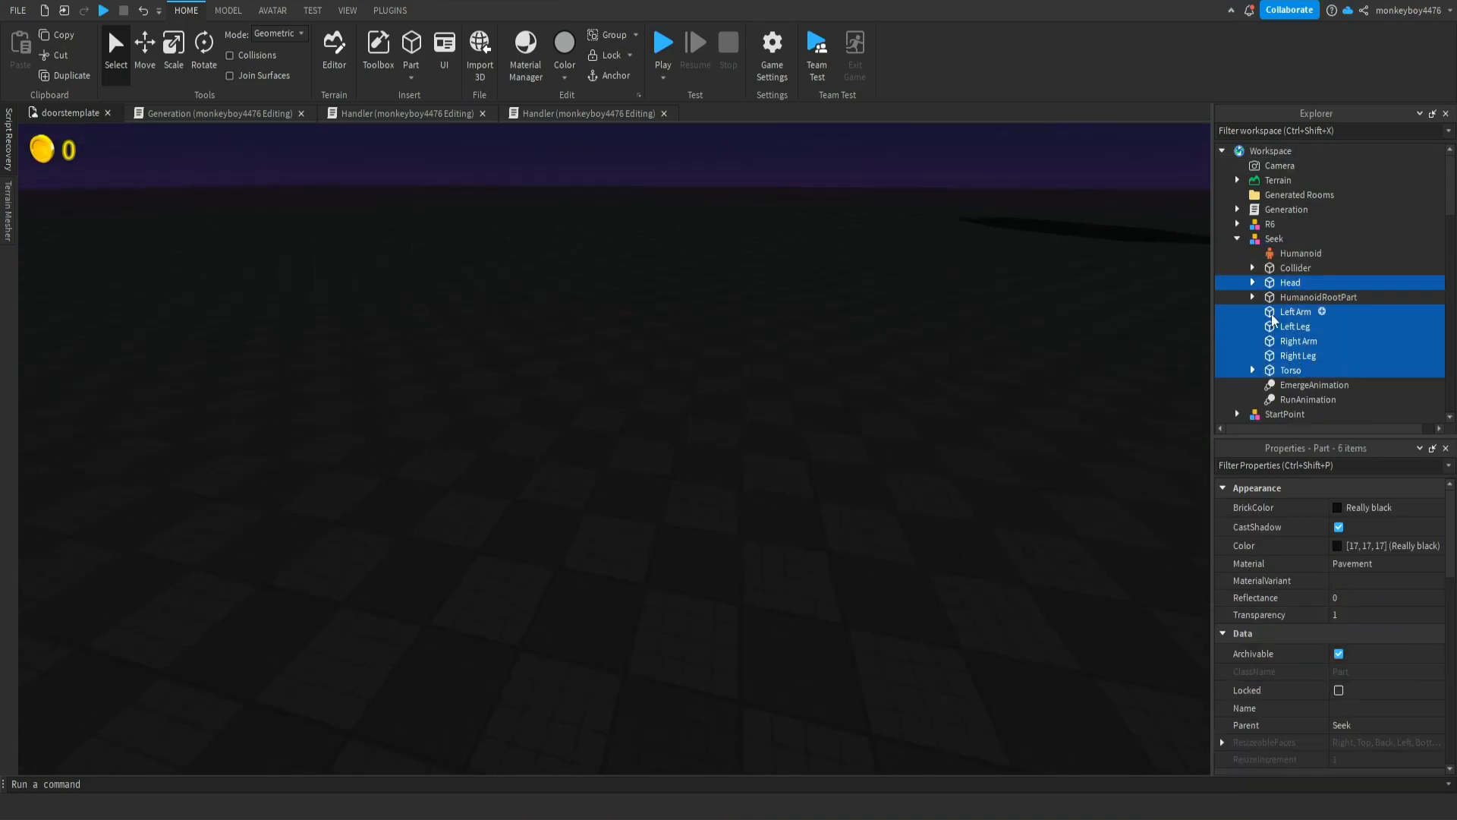
click(1358, 616)
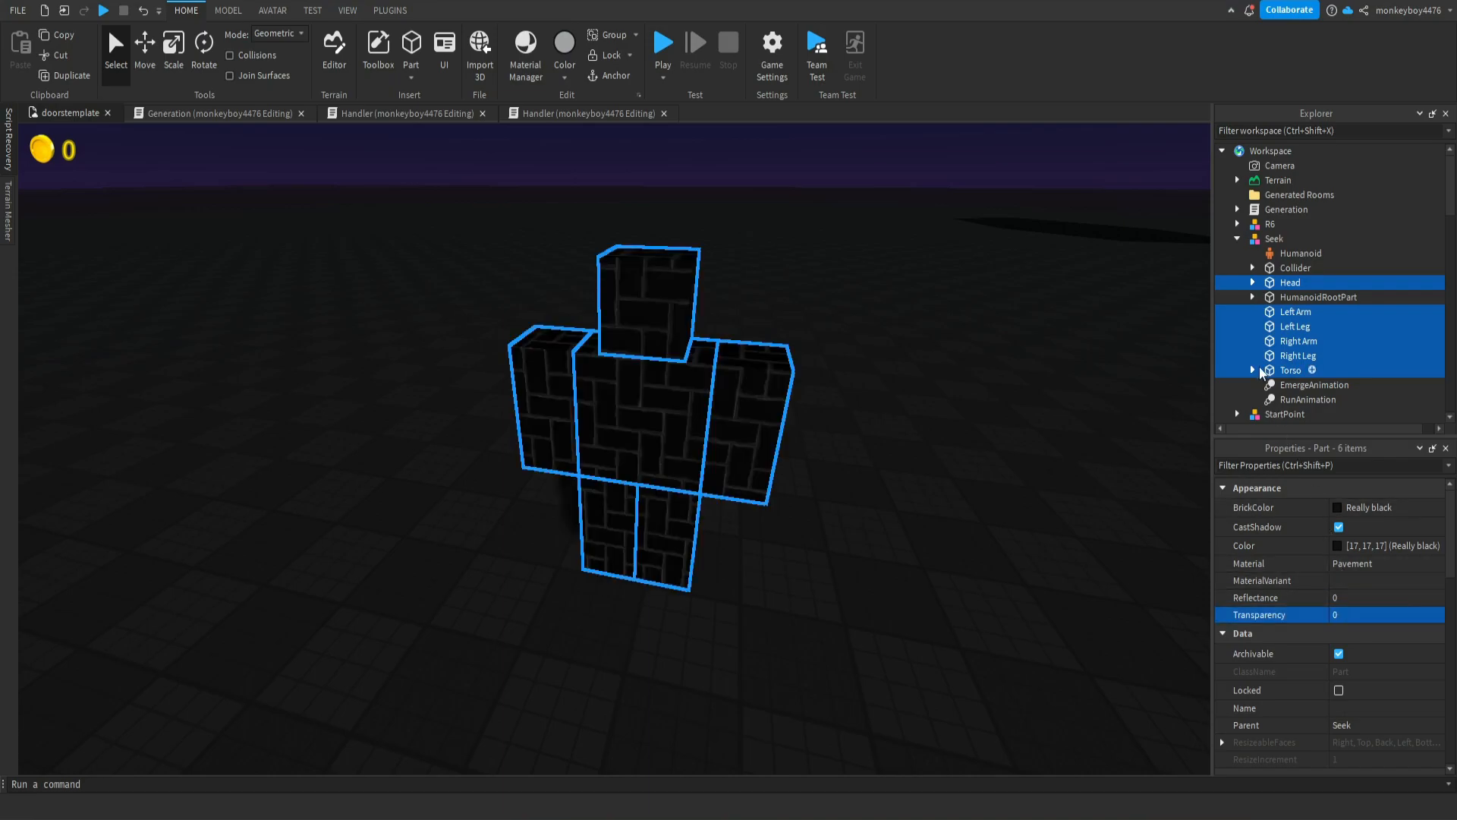
Set the transparency of the face decal on the Workspace Seek's head to 0
scroll(1281, 392, down, 2)
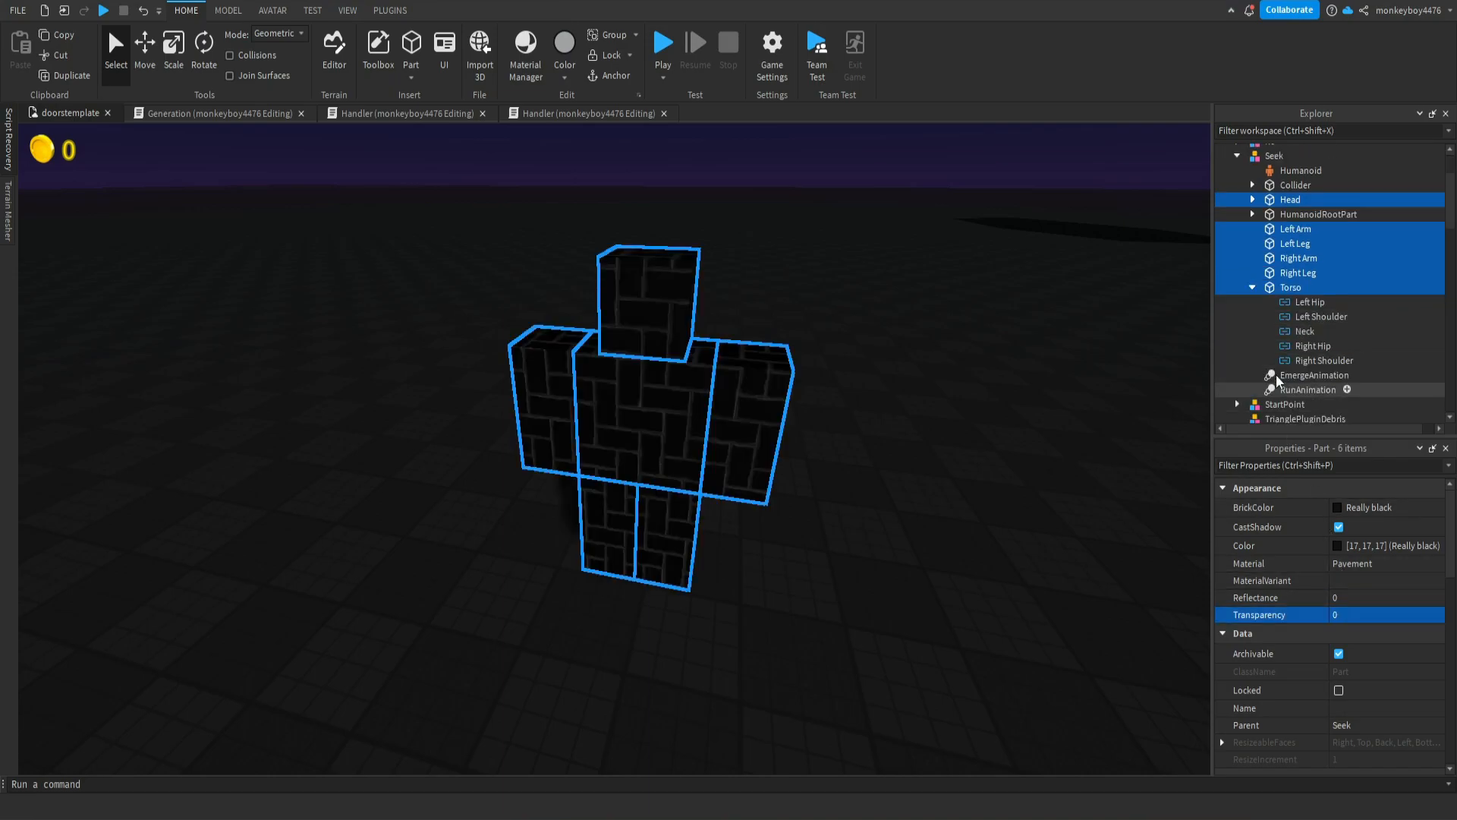
click(1253, 200)
click(1303, 214)
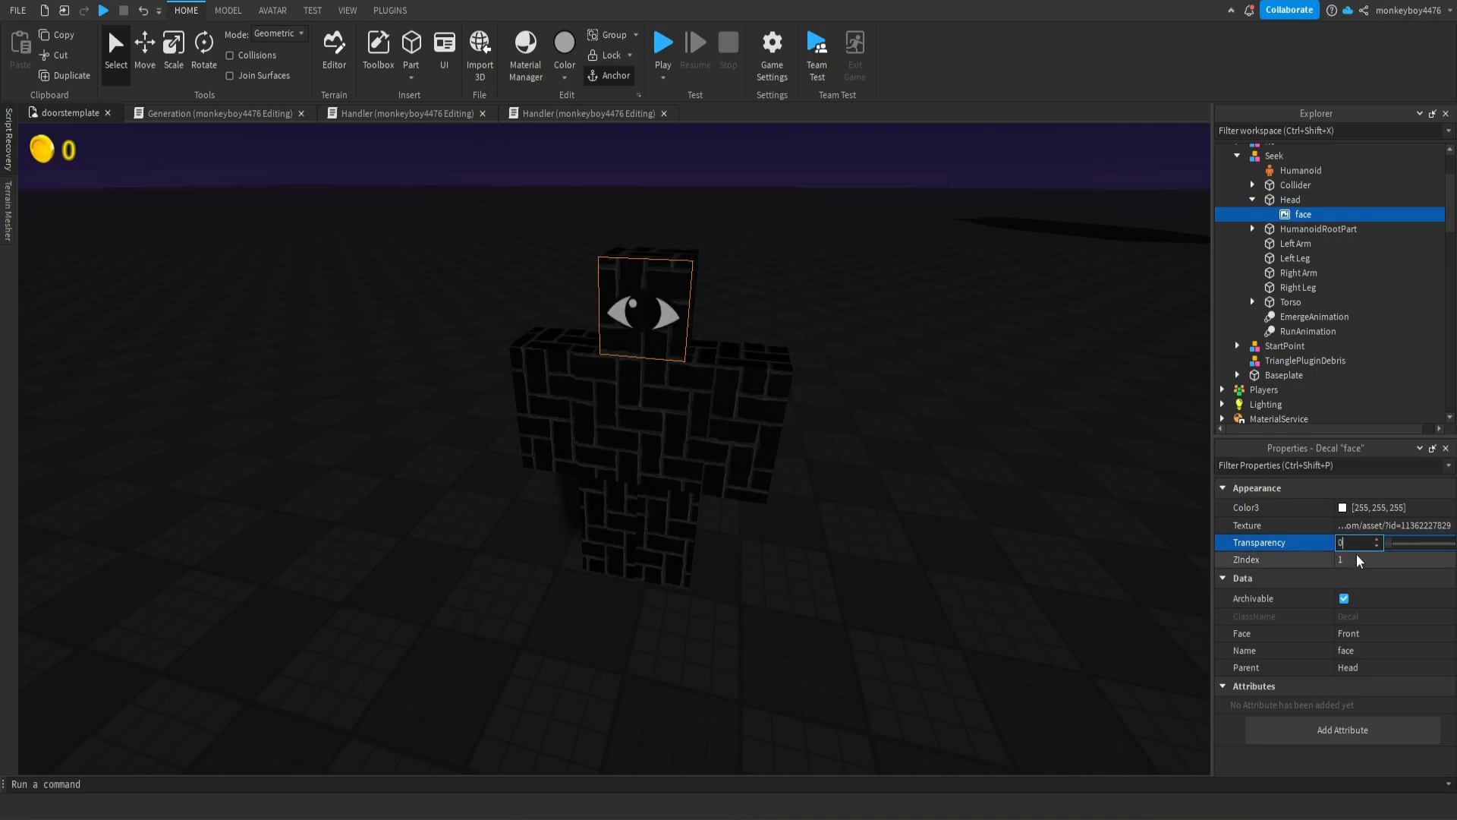
click(761, 433)
right_drag(761, 432, 1119, 377)
click(1253, 200)
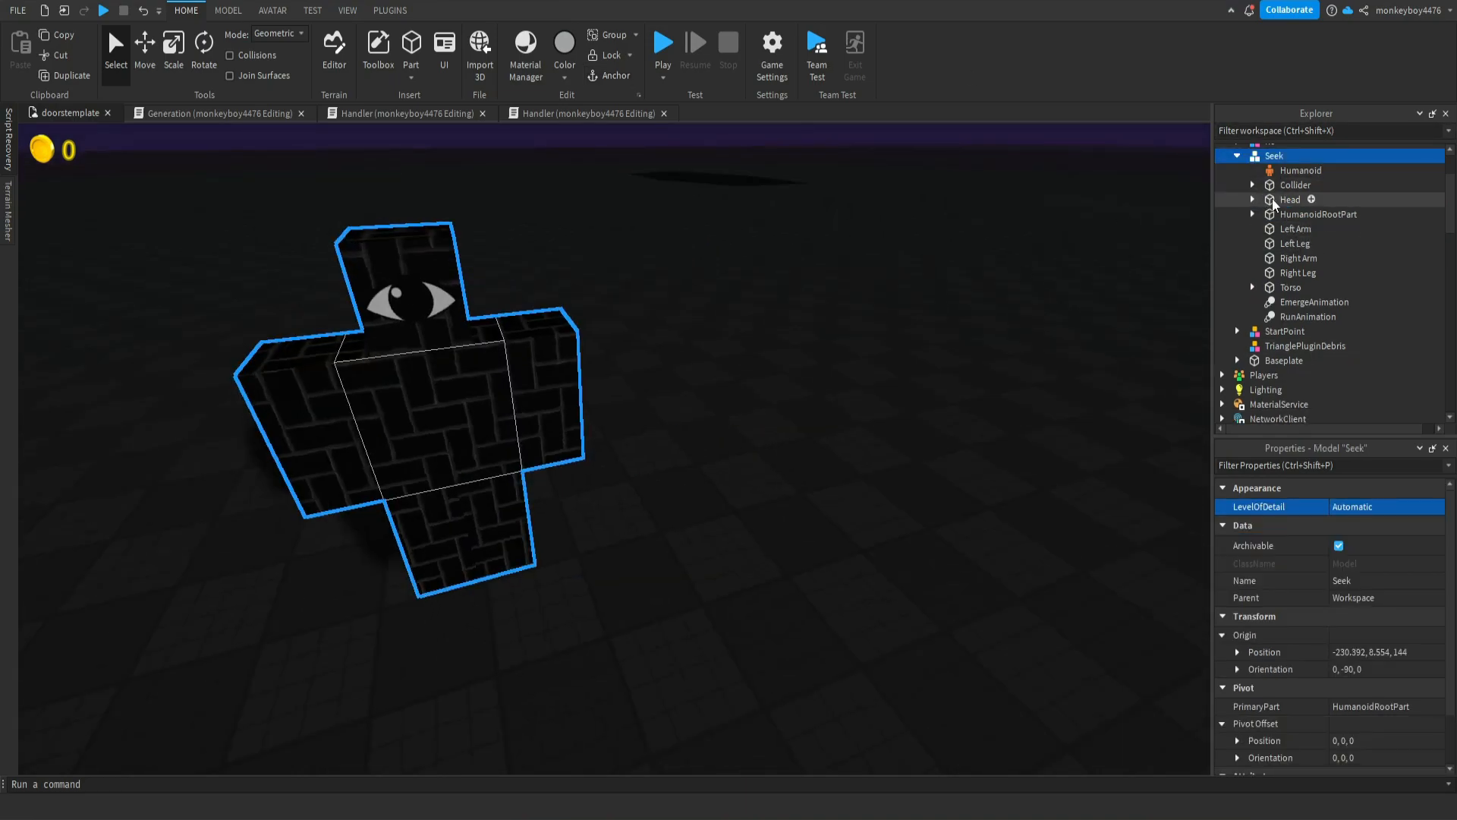
click(1275, 200)
click(1283, 214)
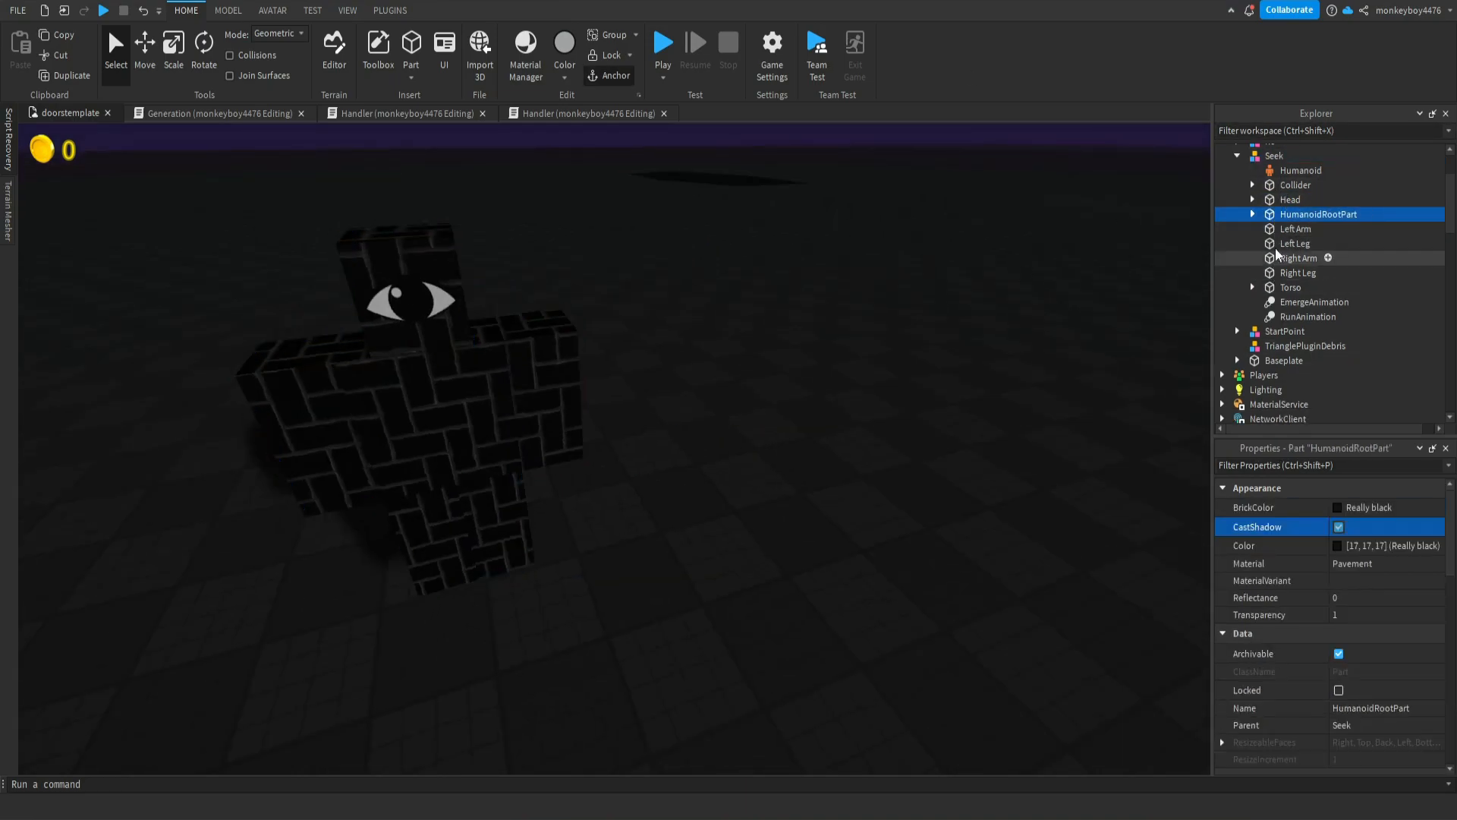
Make the Workspace Seek's invisible Collider part opaque through its transparency property
right_drag(861, 393, 841, 394)
key(s)
click(789, 429)
key(s)
click(1286, 184)
right_drag(748, 393, 715, 377)
key(s)
key(w)
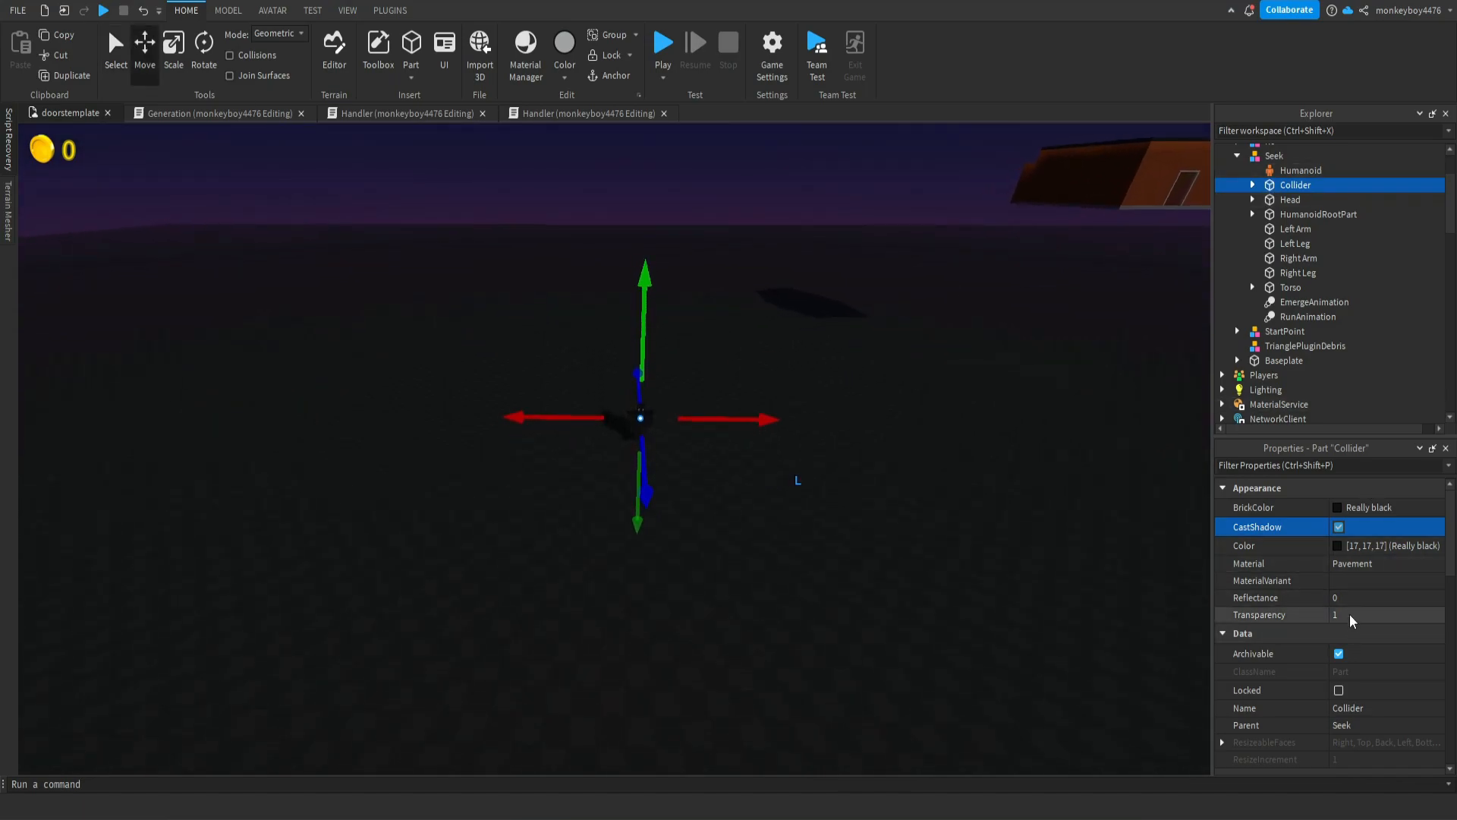
key(Return)
click(979, 458)
key(w)
right_drag(976, 456, 978, 462)
Color the Collider part Hot pink and change its material to Plastic
click(1294, 185)
click(1363, 507)
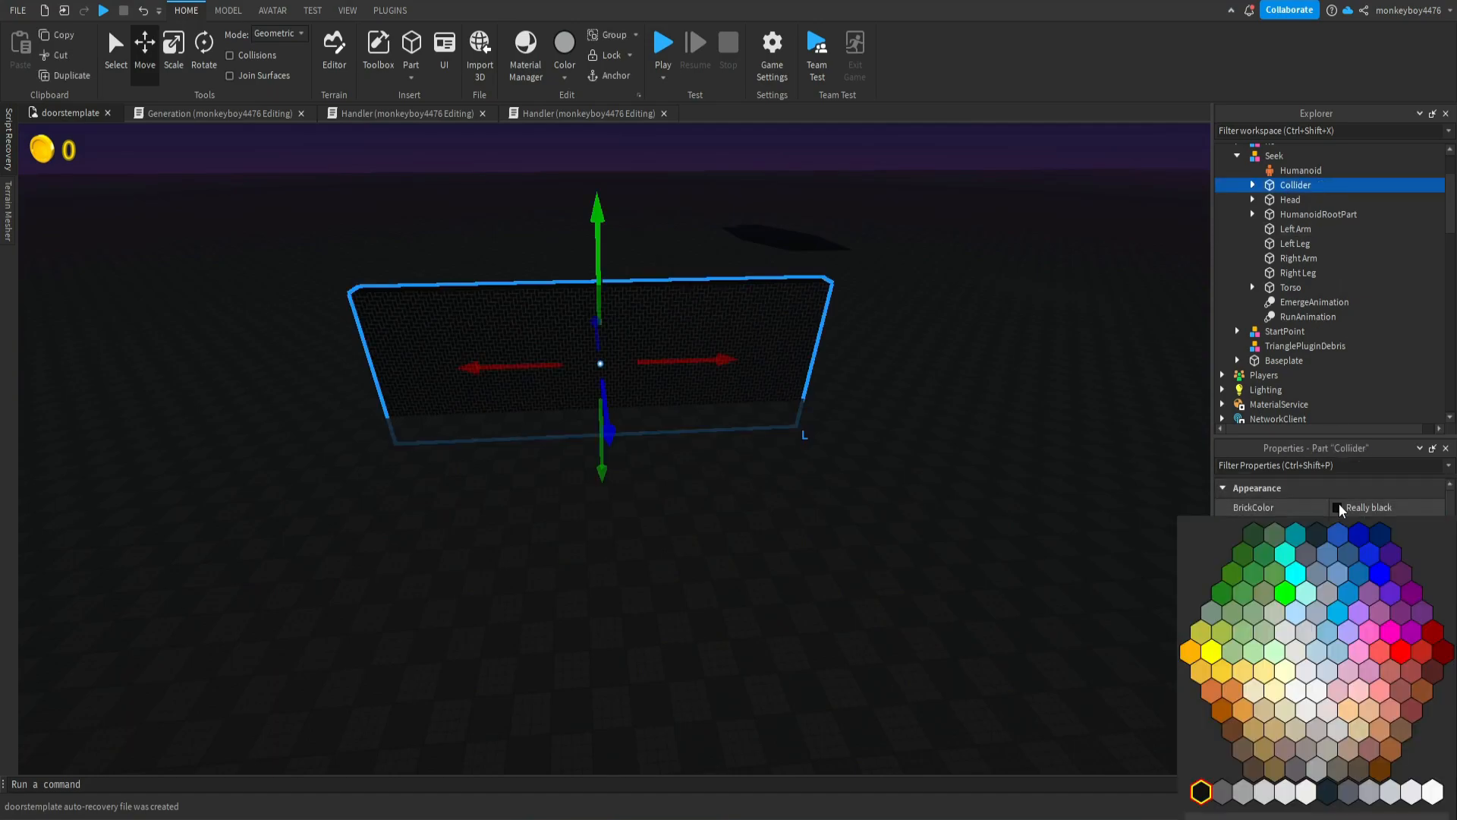
click(1364, 616)
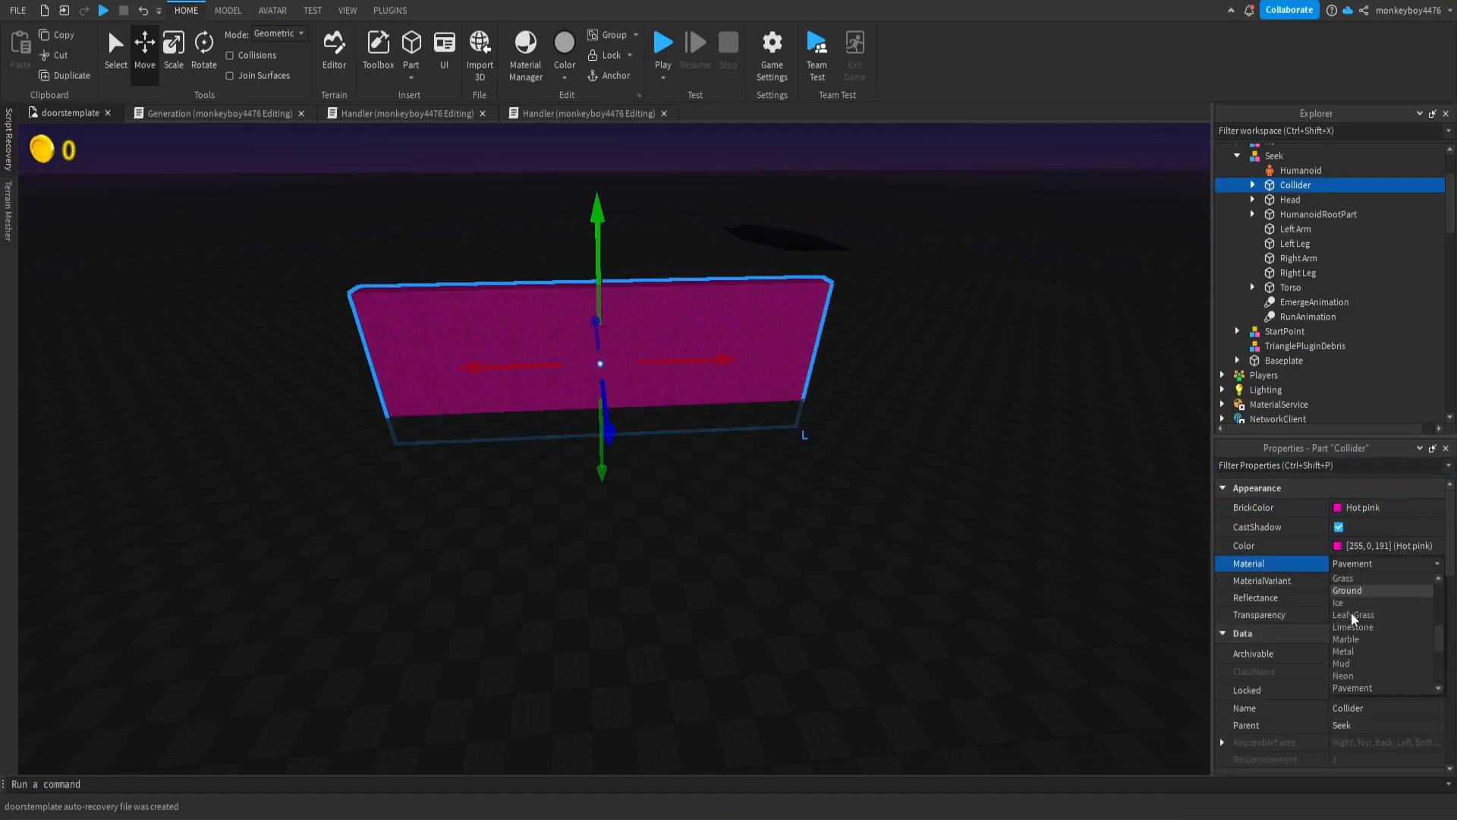
click(1353, 606)
click(699, 452)
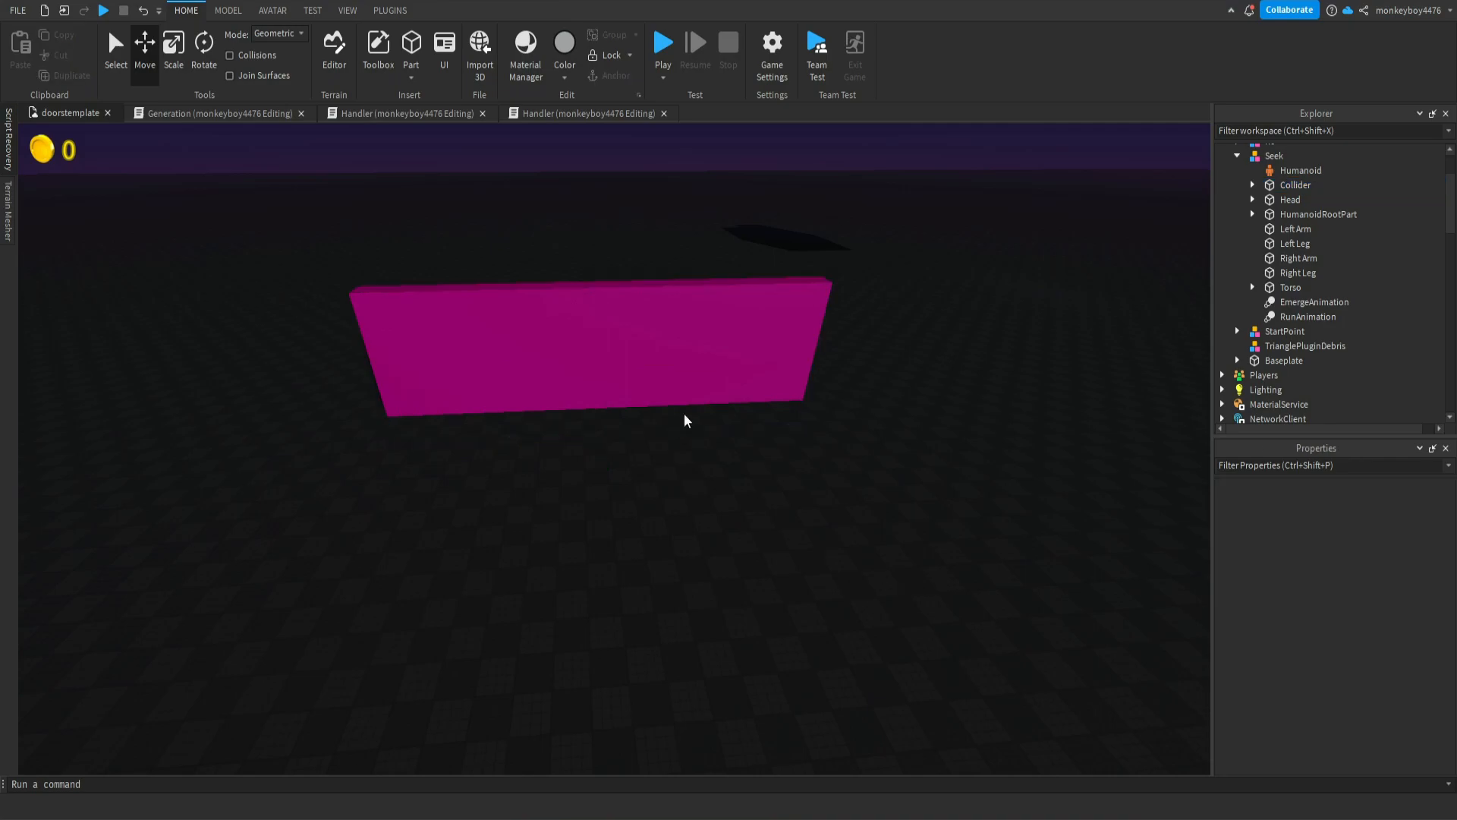
Examine the pink Collider wall from several sides and set its transparency to 1
key(w)
right_drag(413, 321, 673, 324)
key(a)
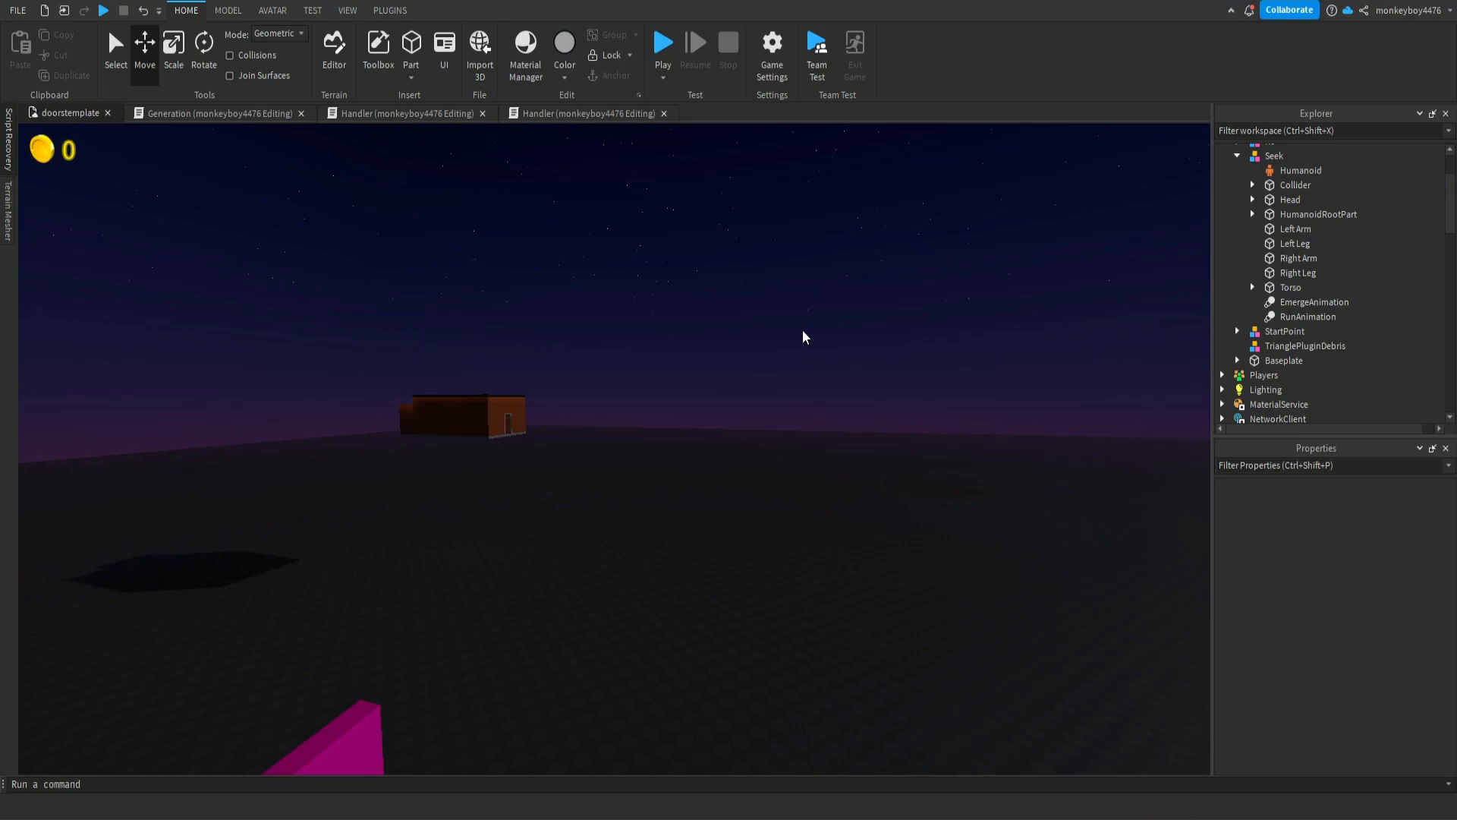
right_drag(817, 327, 821, 322)
key(w)
click(745, 476)
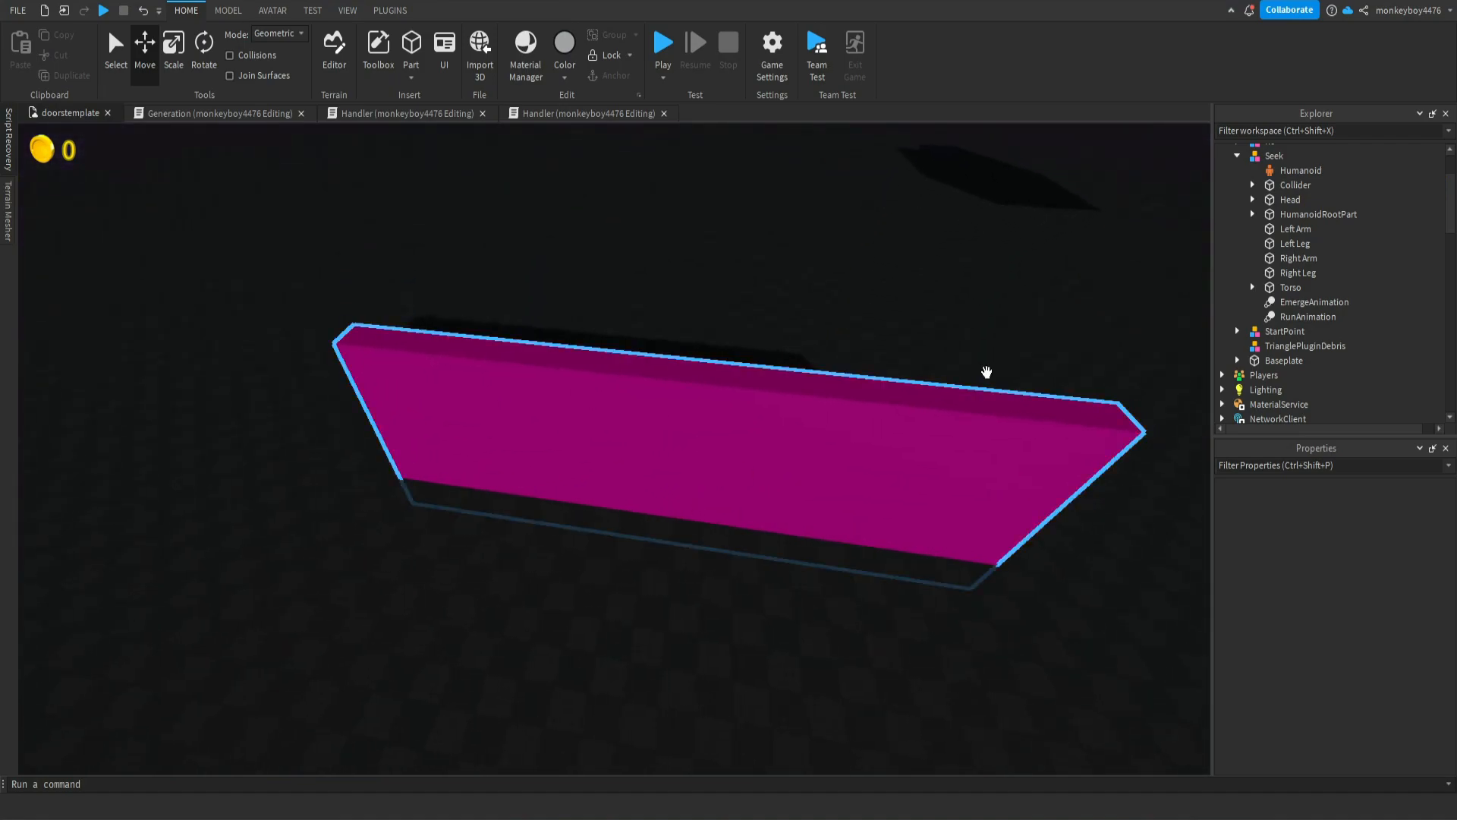
click(1294, 184)
click(1351, 615)
text(1)
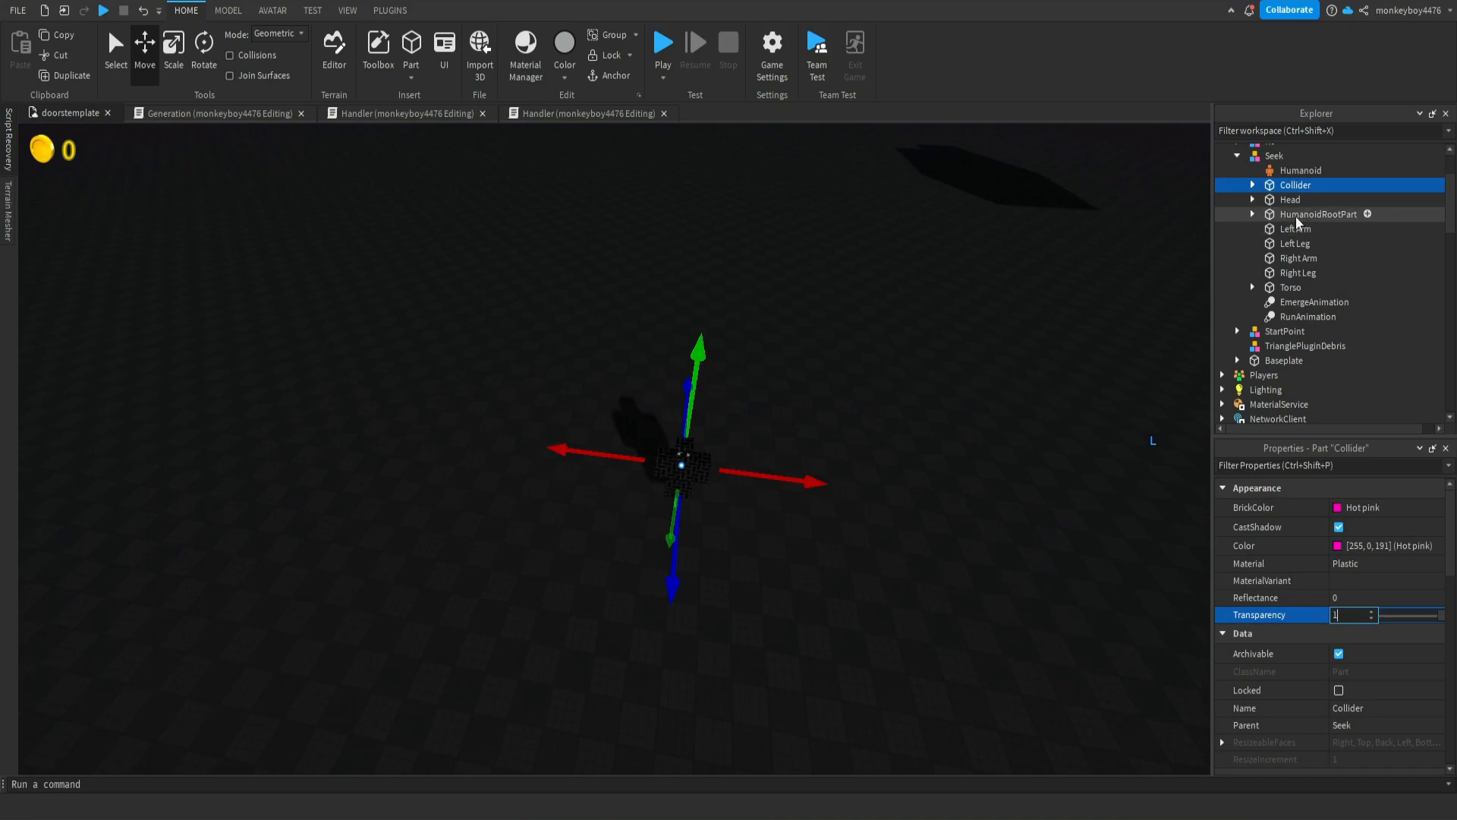
Inspect the contents of Seek's Collider and HumanoidRootPart, and open the Collider's Handler script for reading
click(1252, 185)
click(1252, 243)
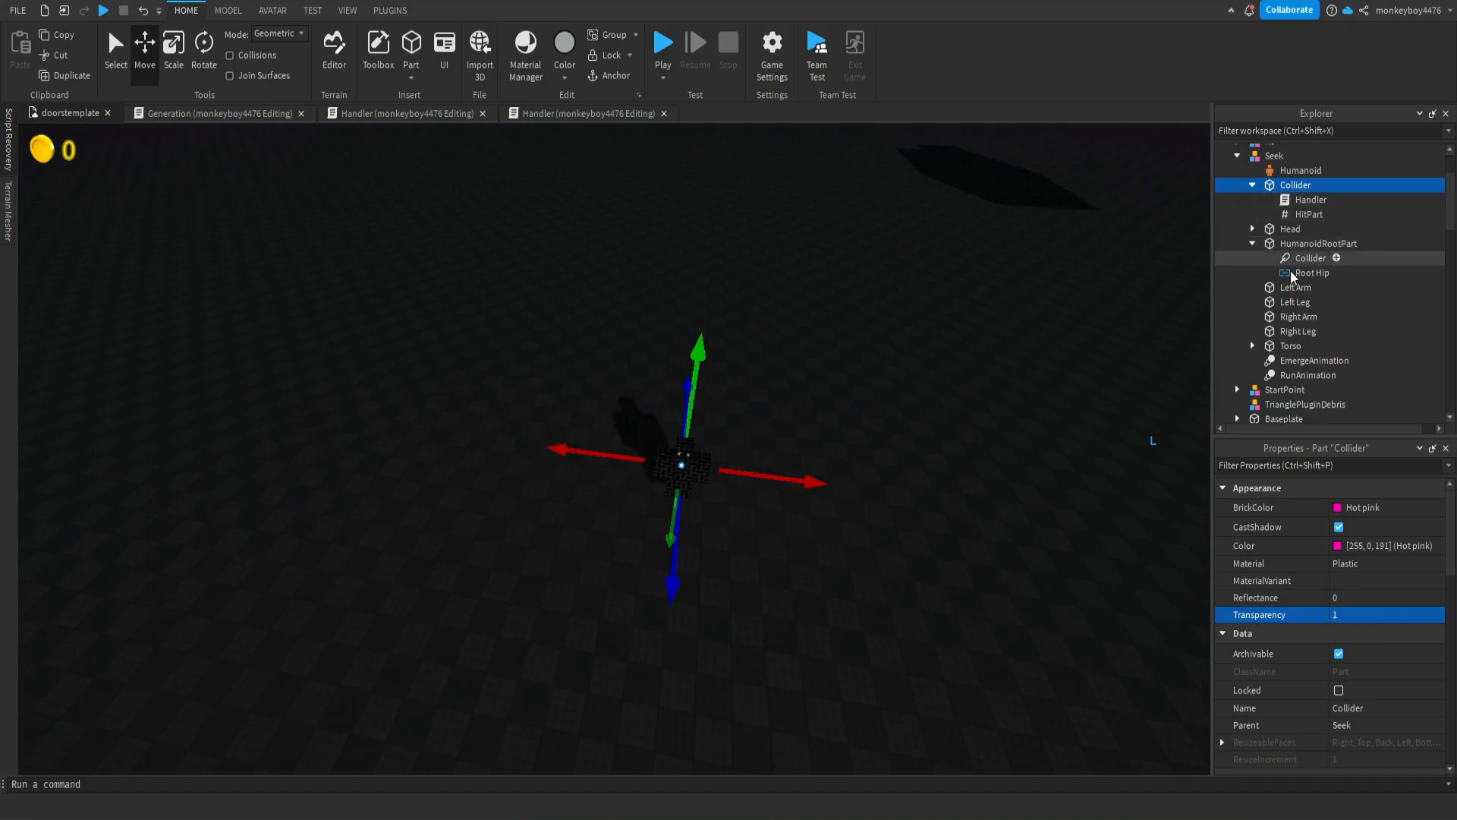
click(1307, 258)
click(1318, 243)
click(1252, 243)
click(1293, 202)
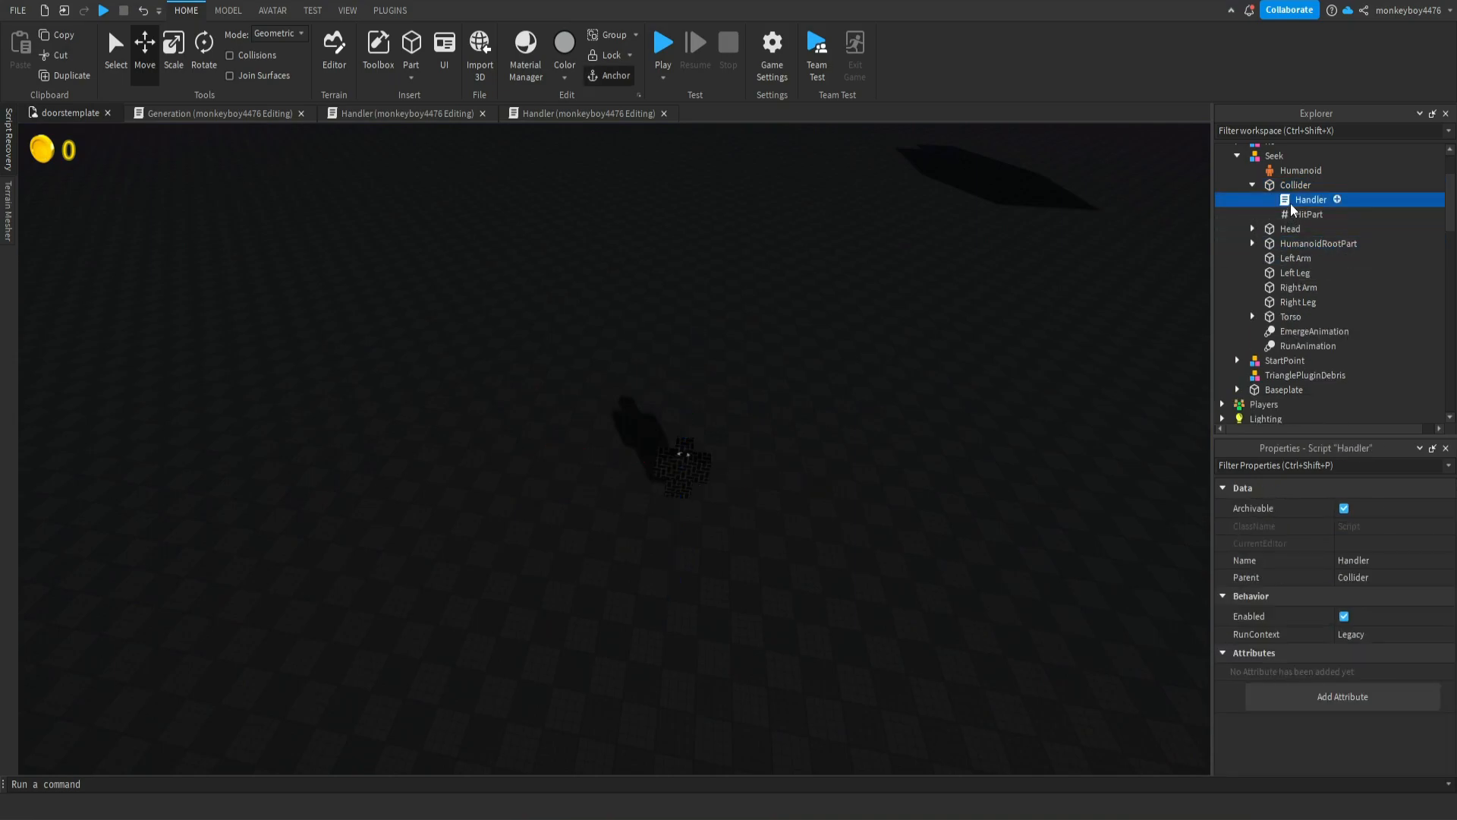
double_click(1293, 202)
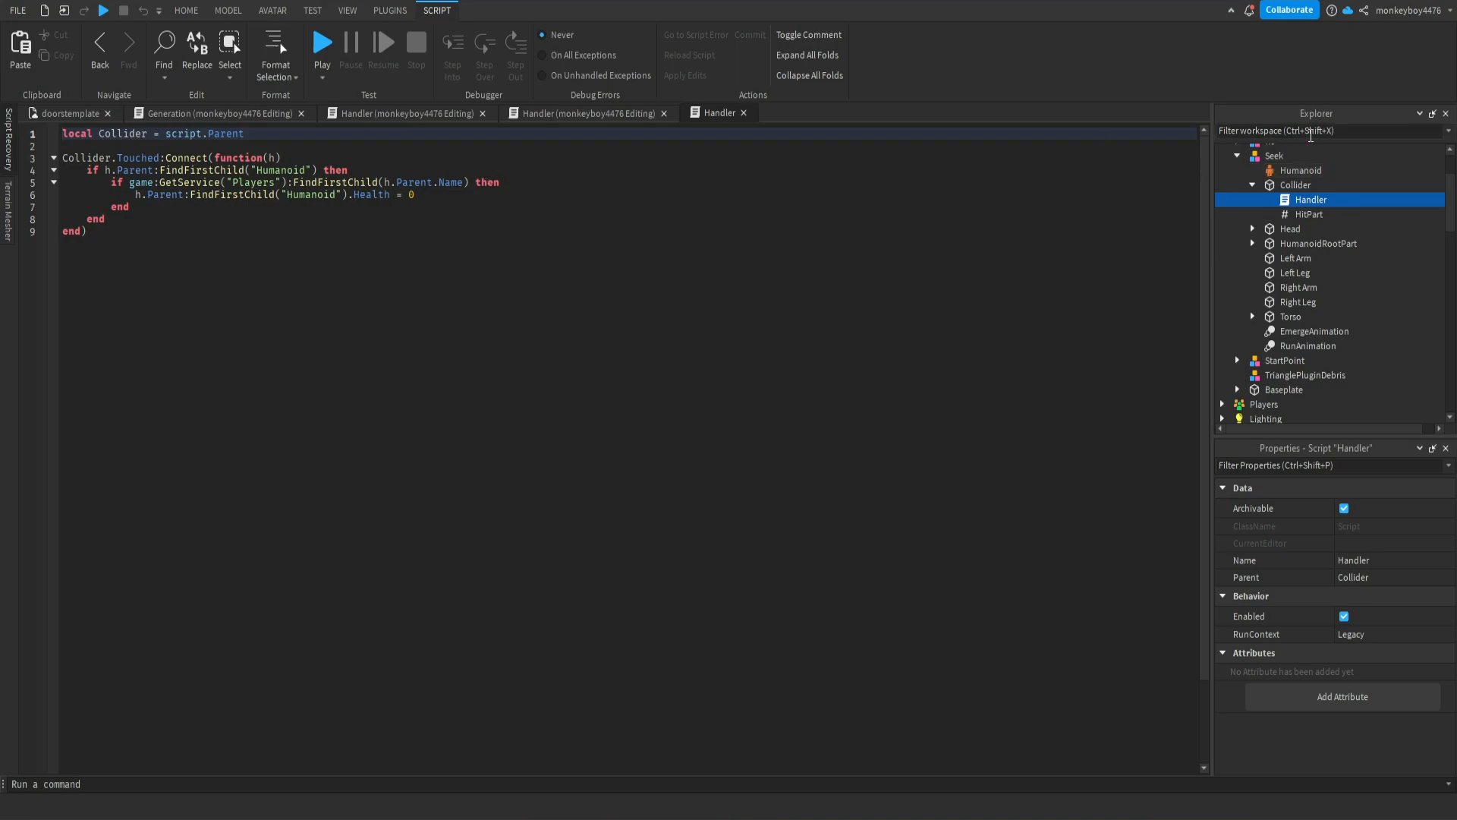
key(ctrl+a)
Close all open script documents and return to the place's 3D view
click(578, 116)
click(736, 117)
click(743, 114)
click(664, 114)
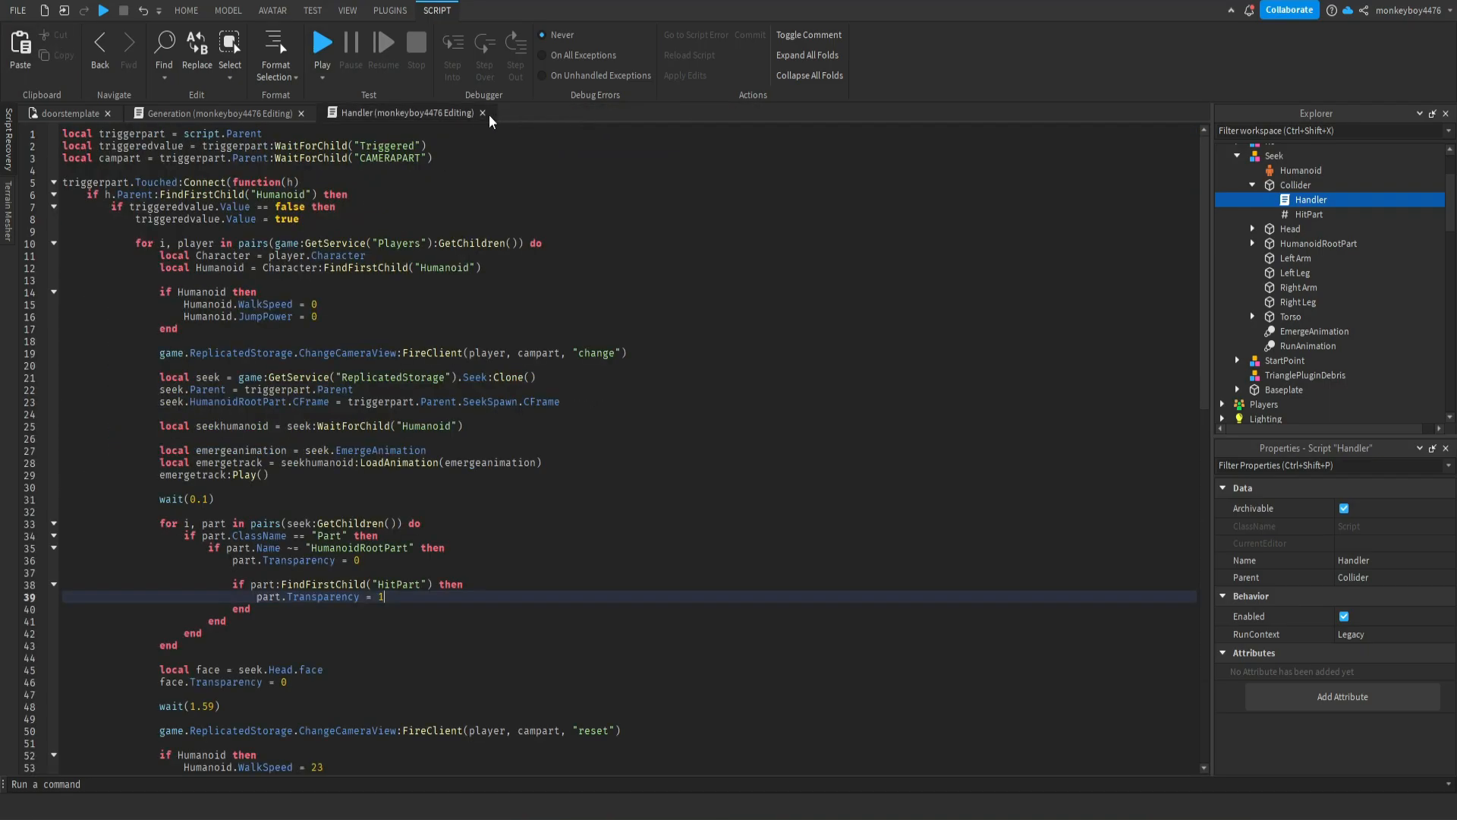
click(482, 114)
click(301, 113)
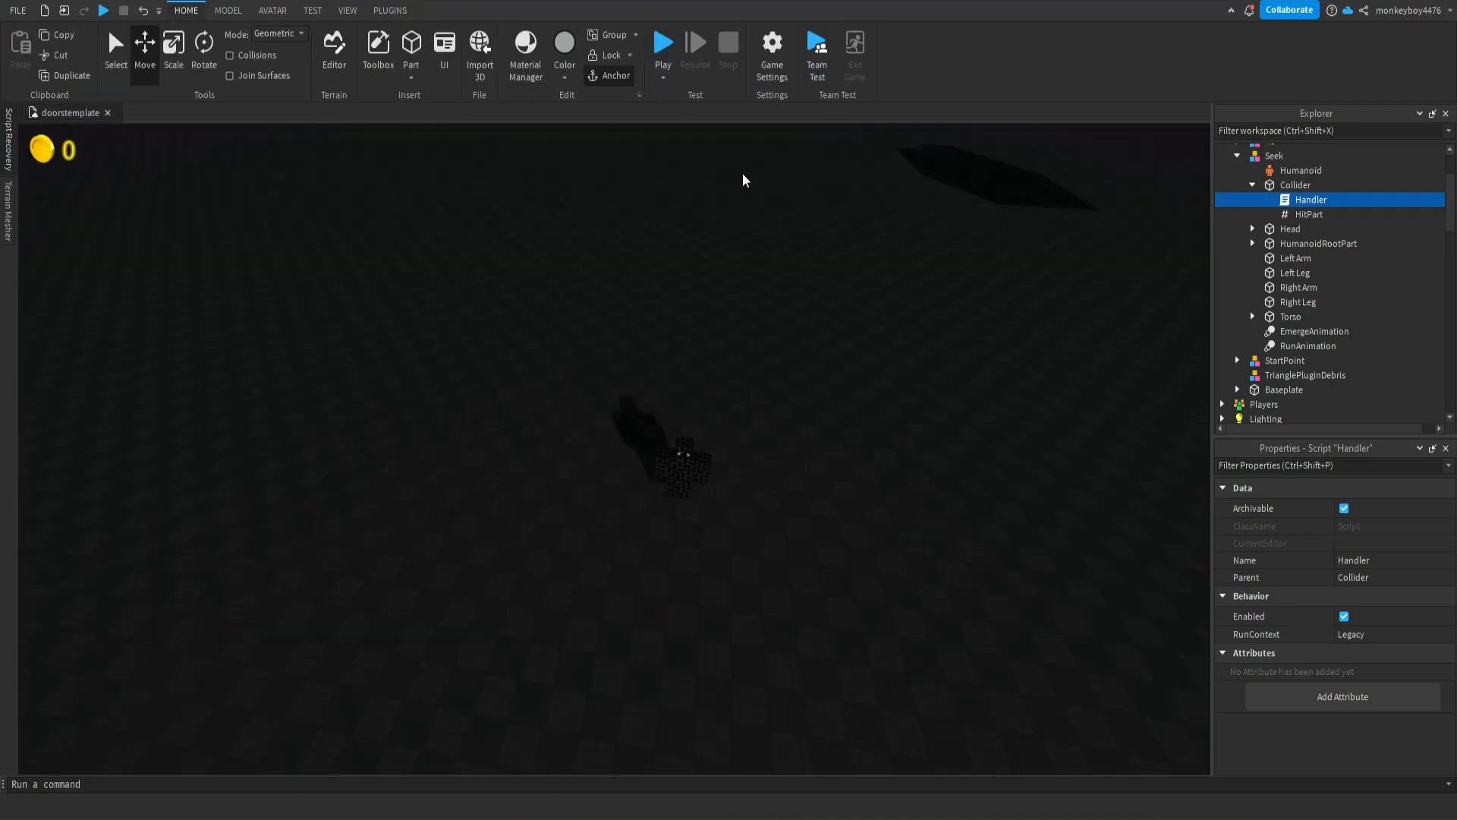
Delete the Seek copy from Workspace after viewing the whole model
click(1252, 184)
click(1274, 155)
click(1237, 155)
scroll(1236, 160, up, 1)
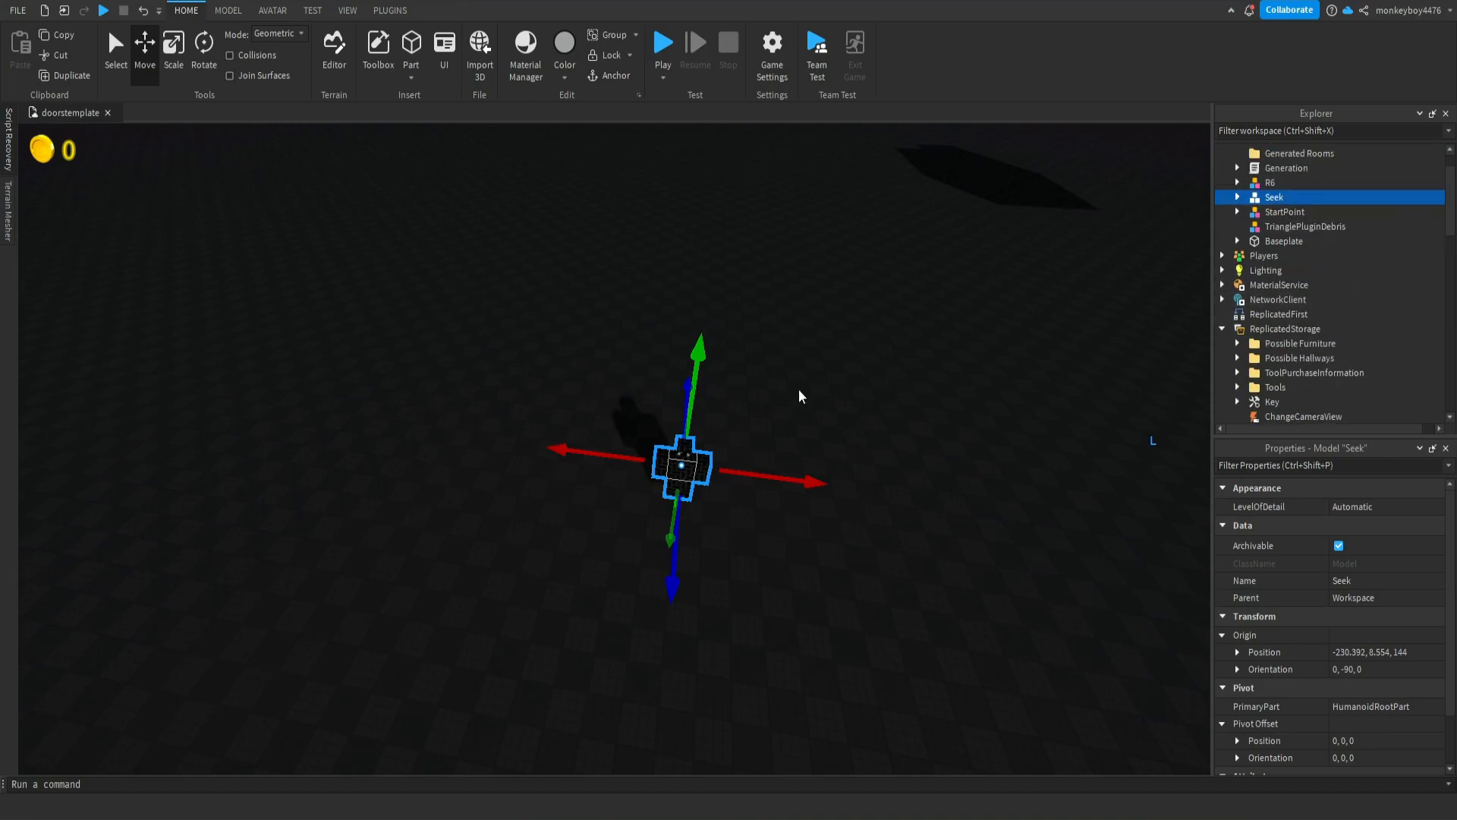
right_drag(698, 380, 714, 456)
right_drag(662, 439, 693, 422)
drag(1271, 197, 1291, 252)
key(Delete)
Find the TRIGGER part inside the SeekCorridor model and open its Handler script
scroll(1293, 238, down, 7)
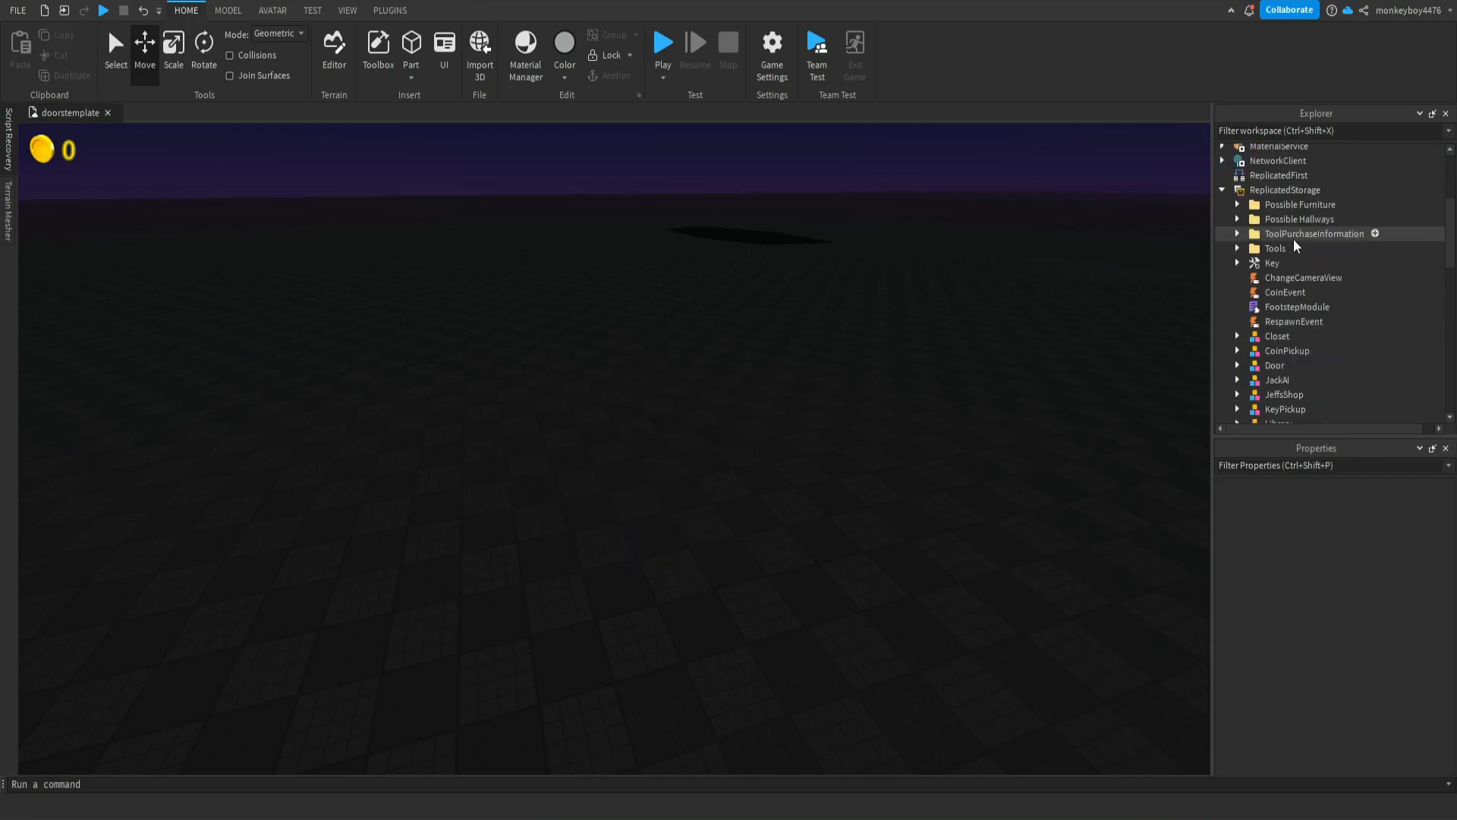
click(1237, 317)
click(1237, 303)
scroll(1246, 296, up, 10)
scroll(1263, 228, down, 6)
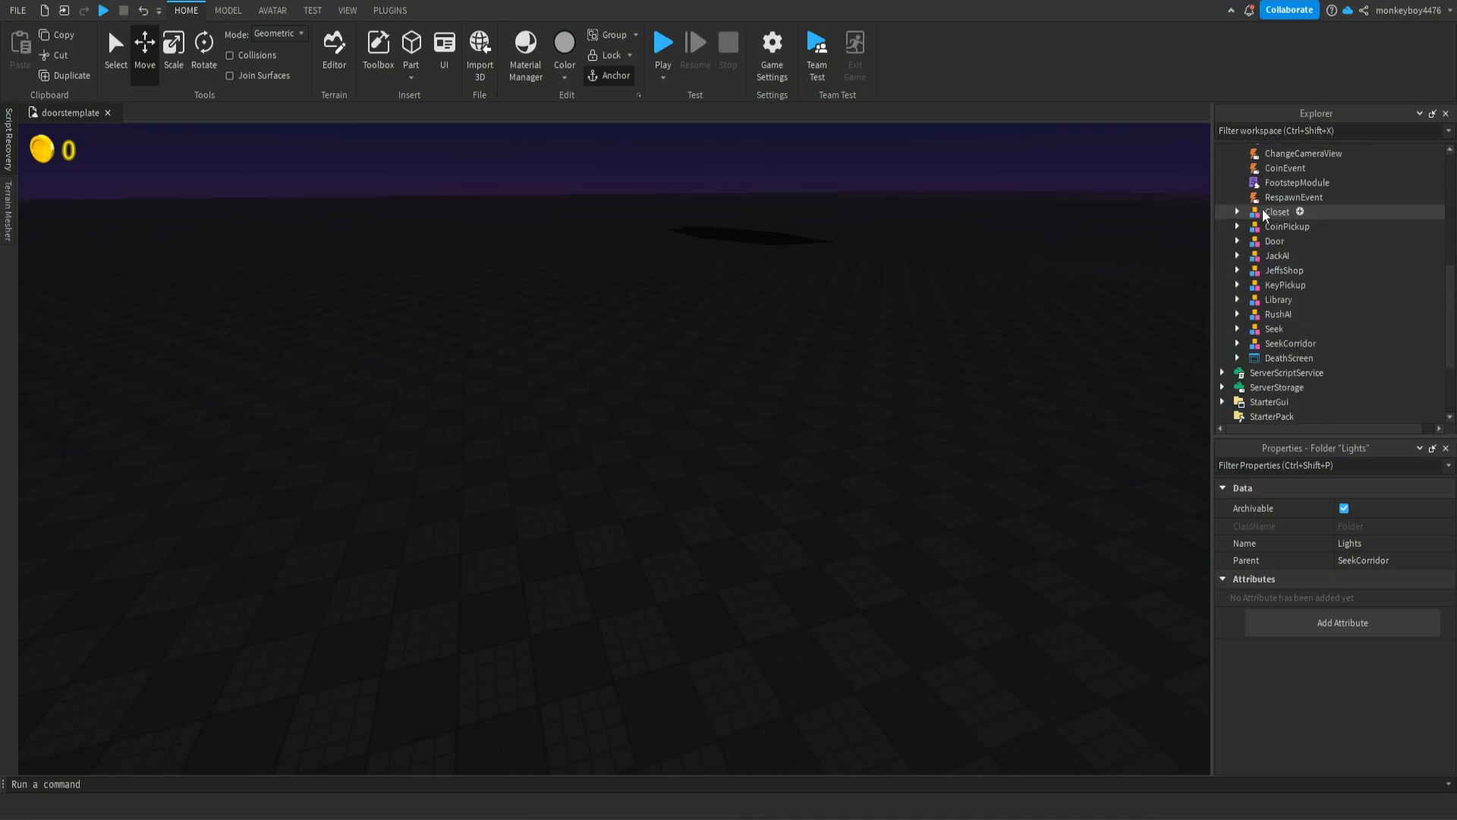
click(1237, 385)
scroll(1256, 238, down, 4)
scroll(1253, 239, down, 5)
click(1252, 345)
double_click(1264, 360)
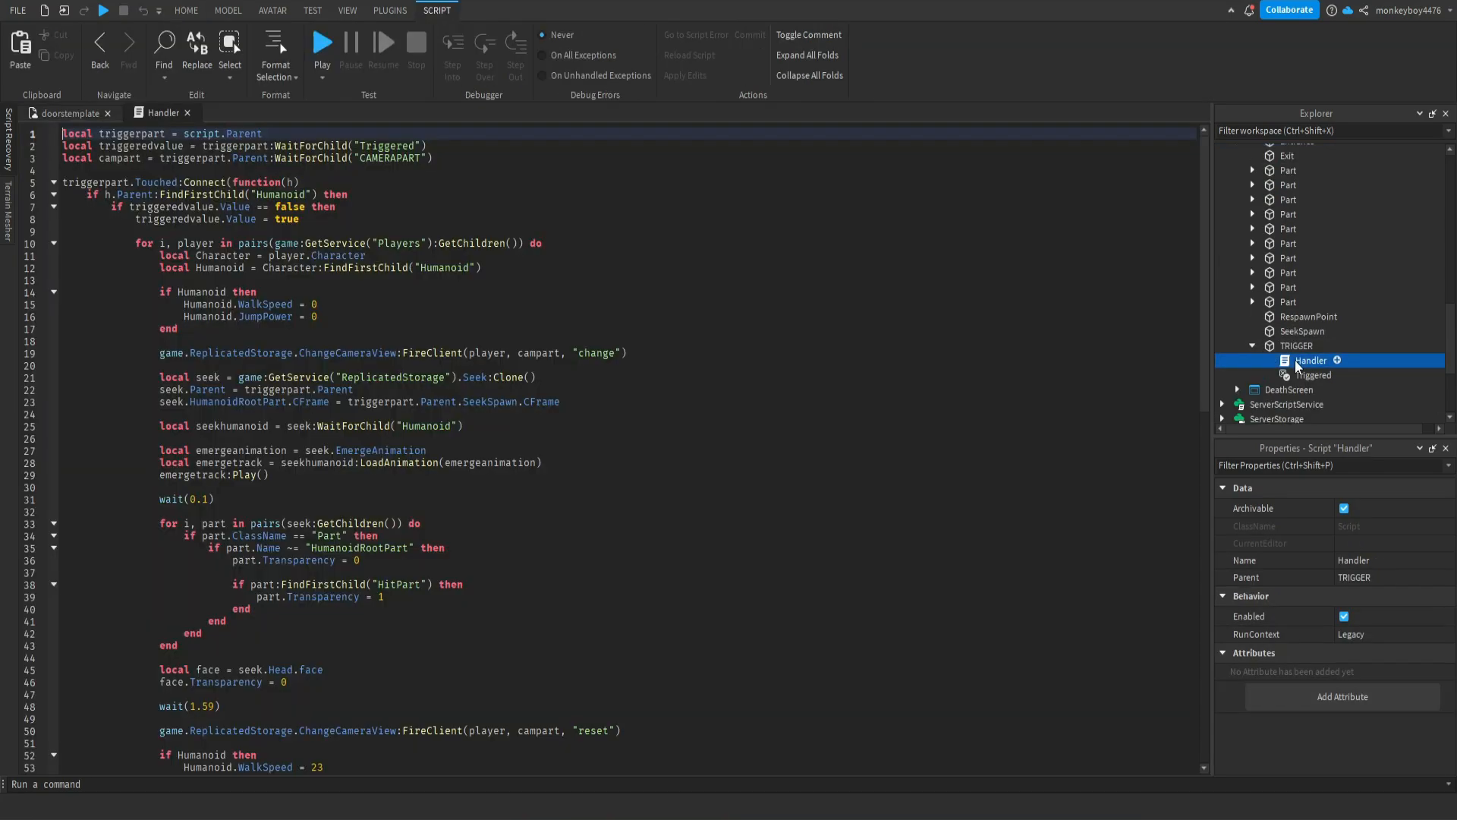
Skim the TRIGGER's Handler script and highlight the lines that load and play the emerge animation
scroll(272, 352, down, 10)
scroll(273, 352, up, 8)
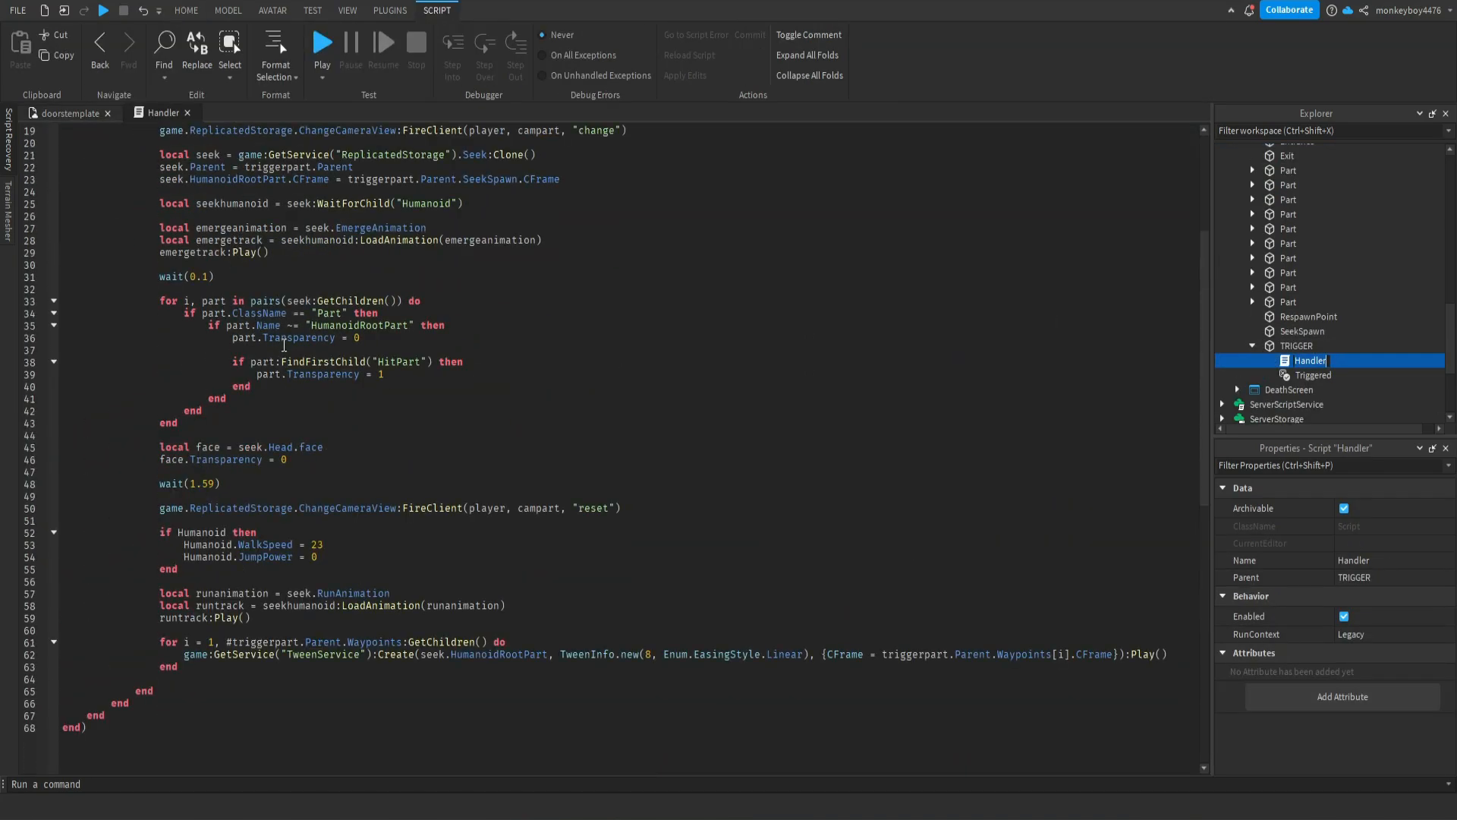
drag(274, 399, 115, 359)
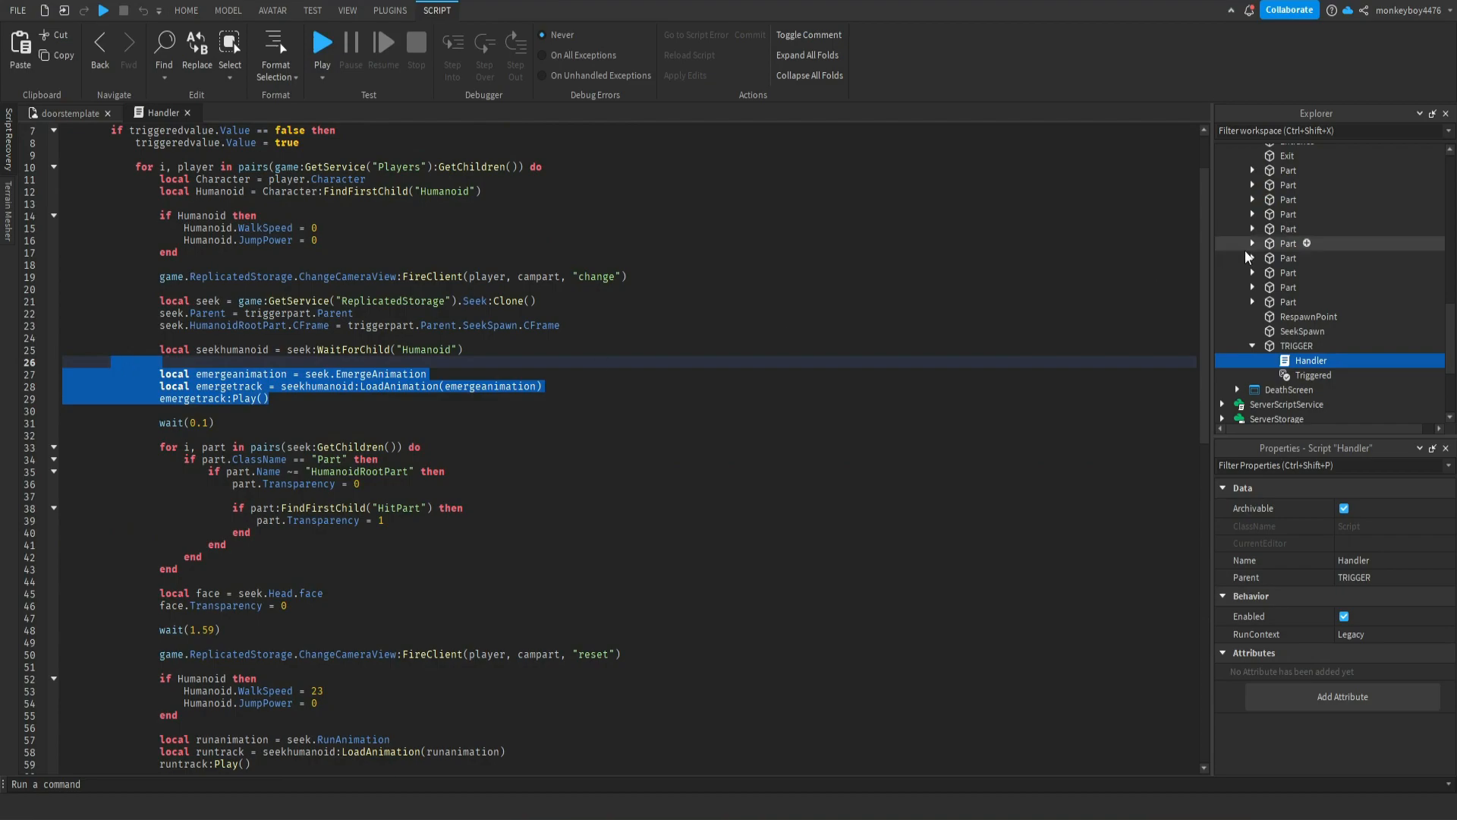
Locate the EmergeAnimation and RunAnimation objects in the ReplicatedStorage Seek model and inspect their properties
scroll(1274, 254, up, 5)
click(1237, 221)
scroll(1293, 296, down, 2)
click(1293, 285)
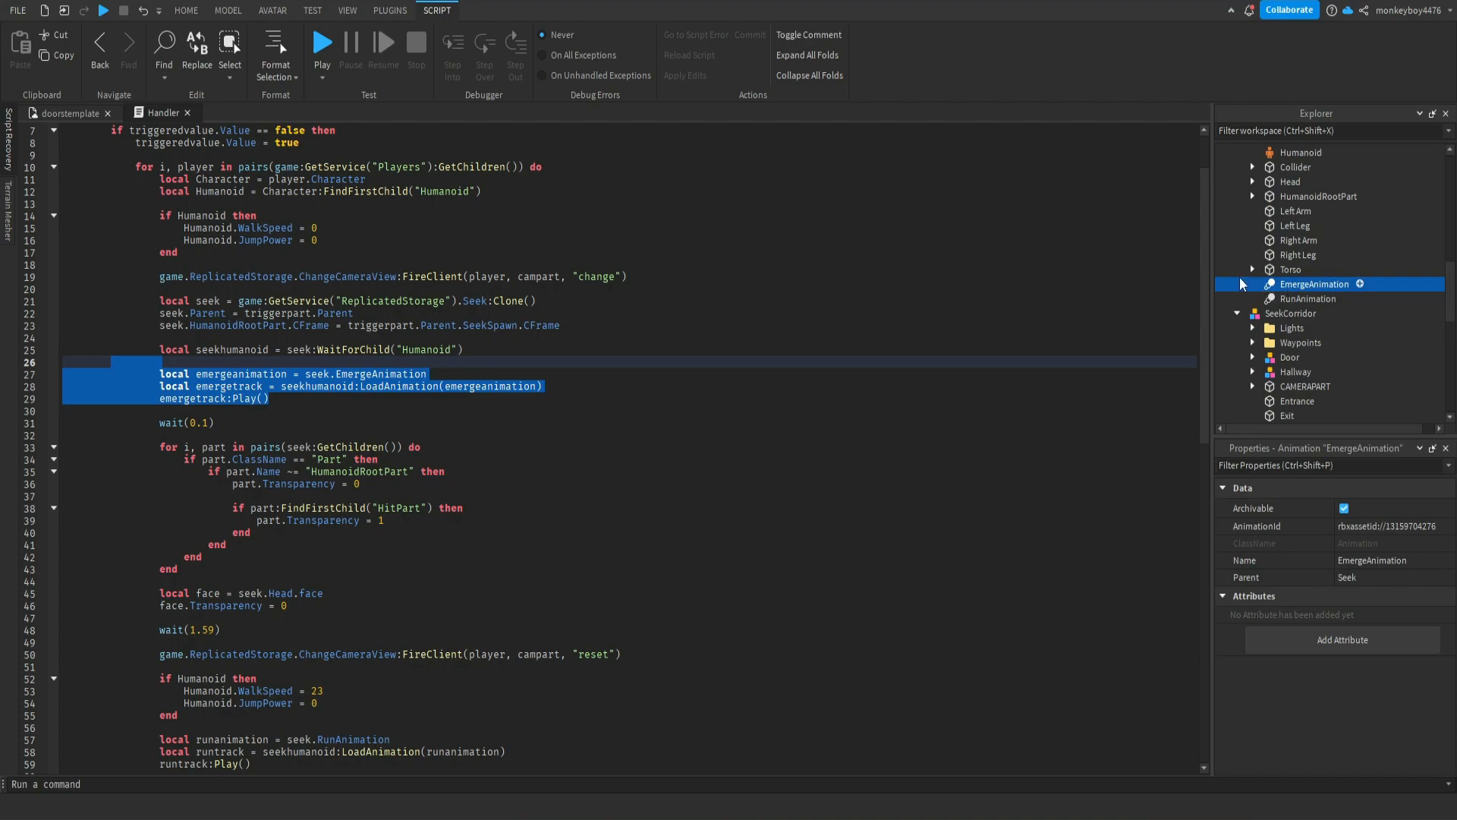
click(1288, 299)
click(1284, 287)
key(ctrl+c)
key(Left)
key(Left)
key(Left)
key(Left)
key(Left)
key(Left)
key(Left)
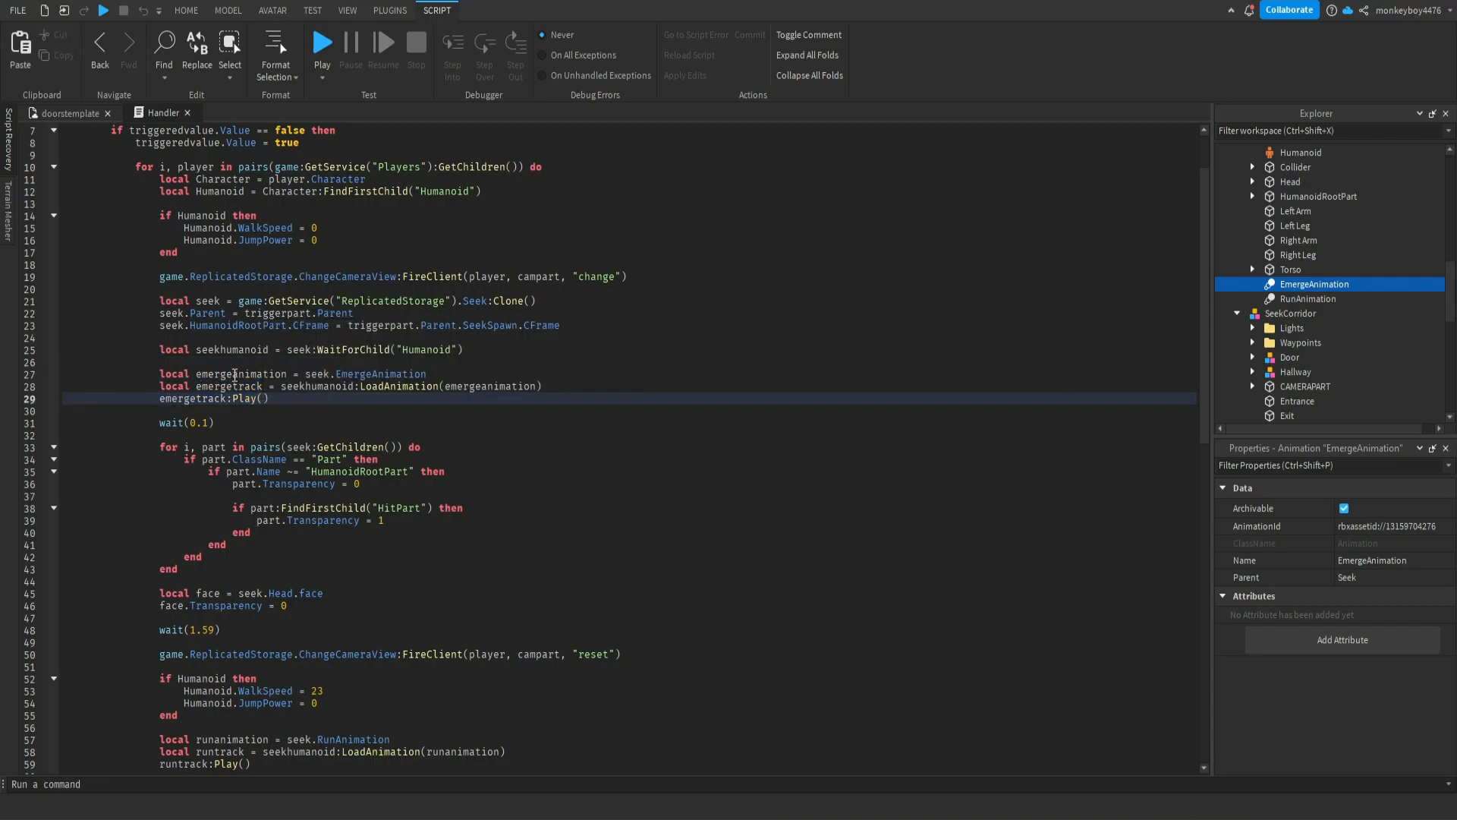
Examine the script's run animation block and waypoint tween loop, highlighting the lines that load and play the run animation
scroll(235, 374, down, 4)
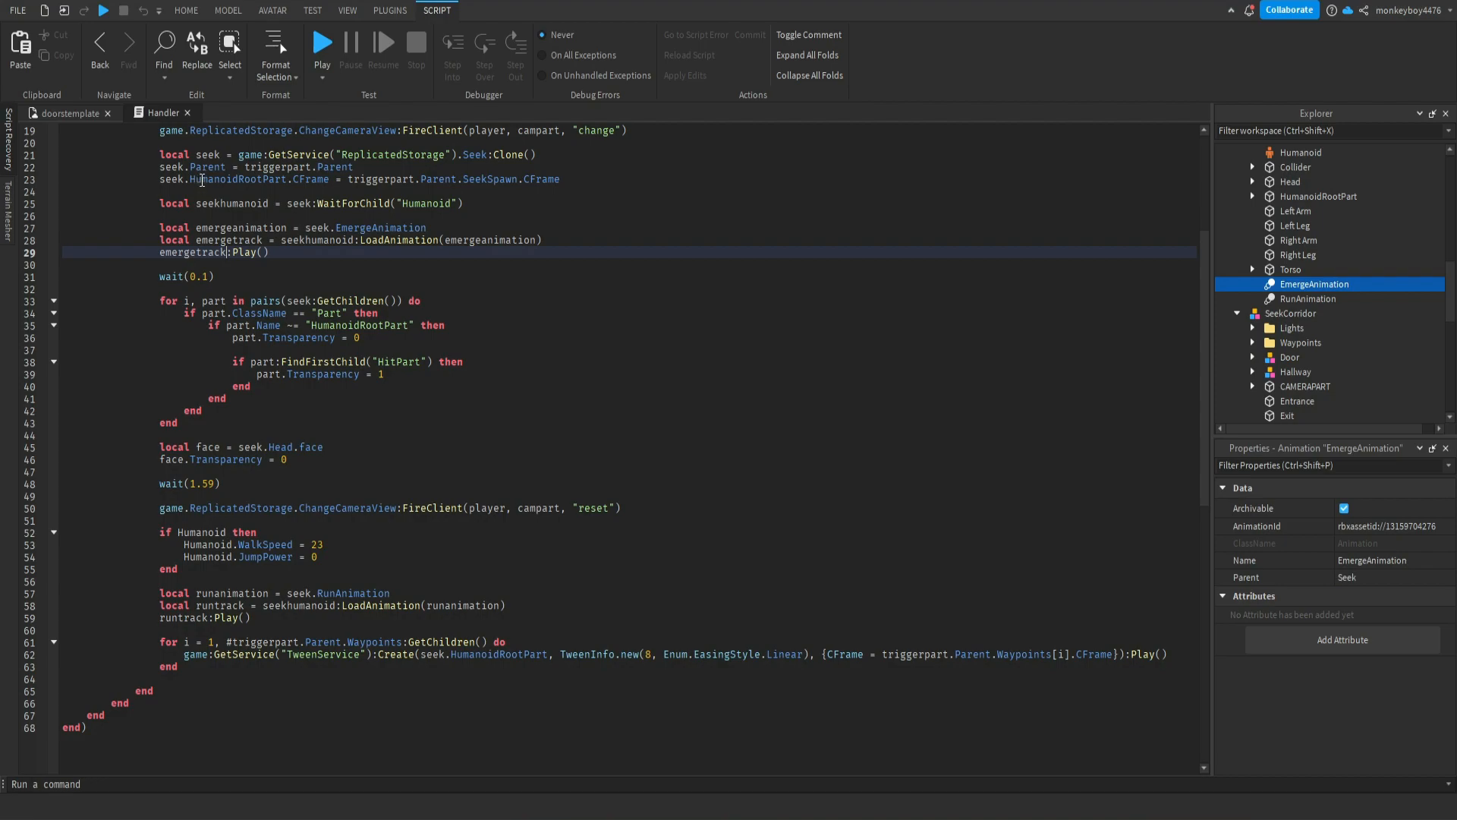
drag(255, 617, 84, 596)
click(231, 630)
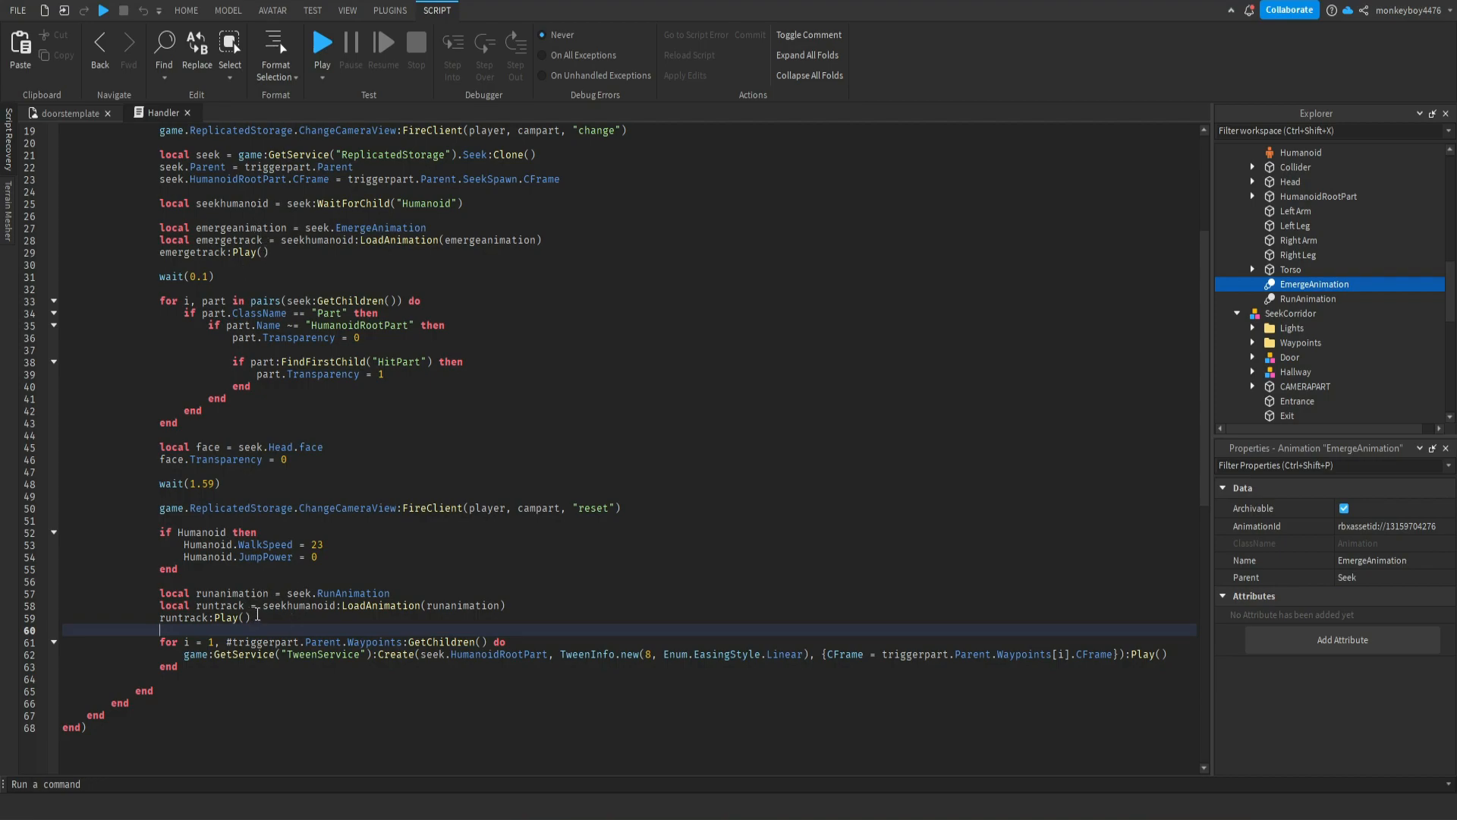
drag(286, 641, 182, 569)
click(315, 642)
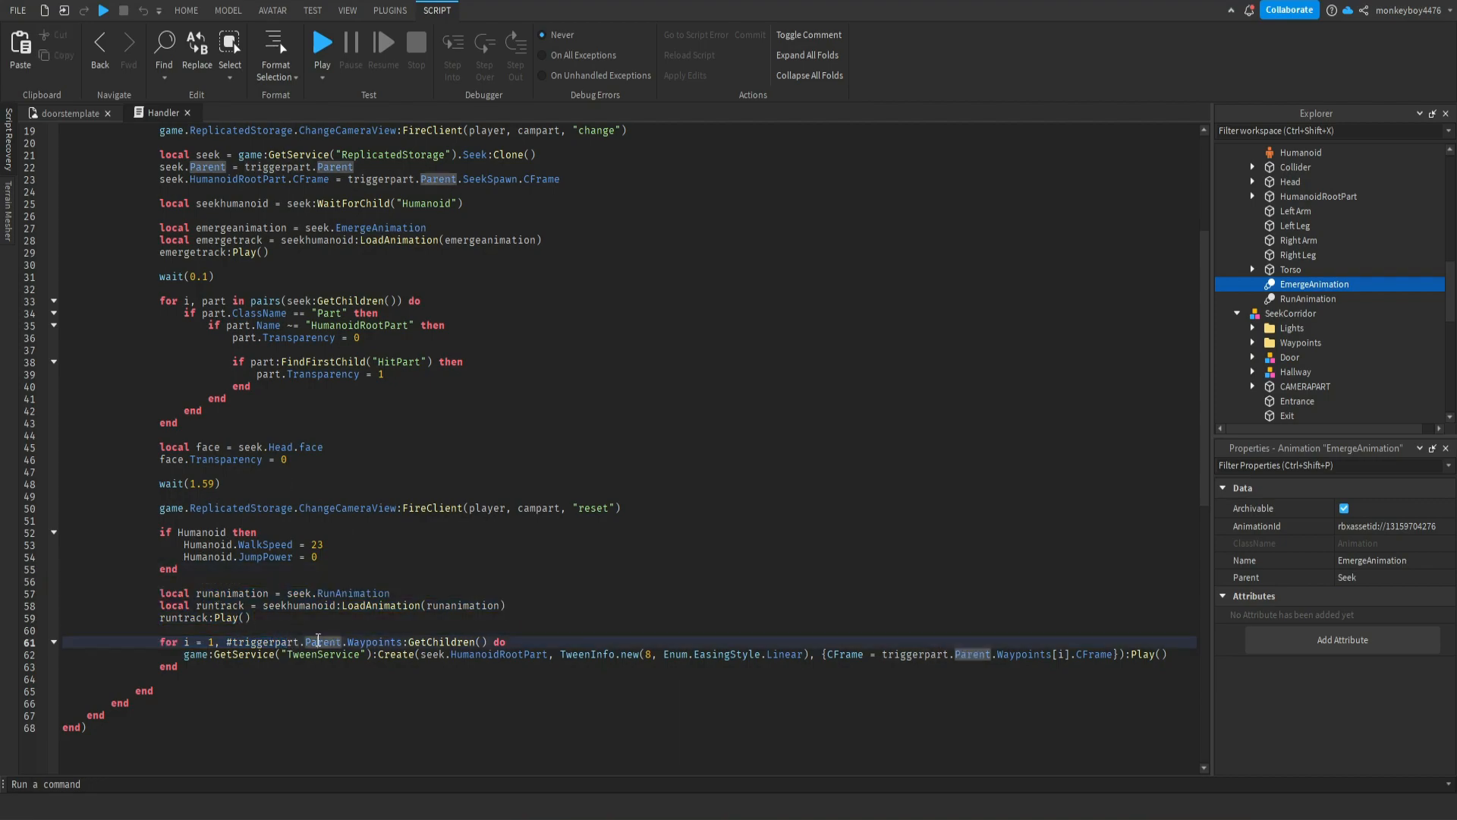
drag(304, 495, 228, 361)
click(305, 641)
drag(271, 626, 52, 585)
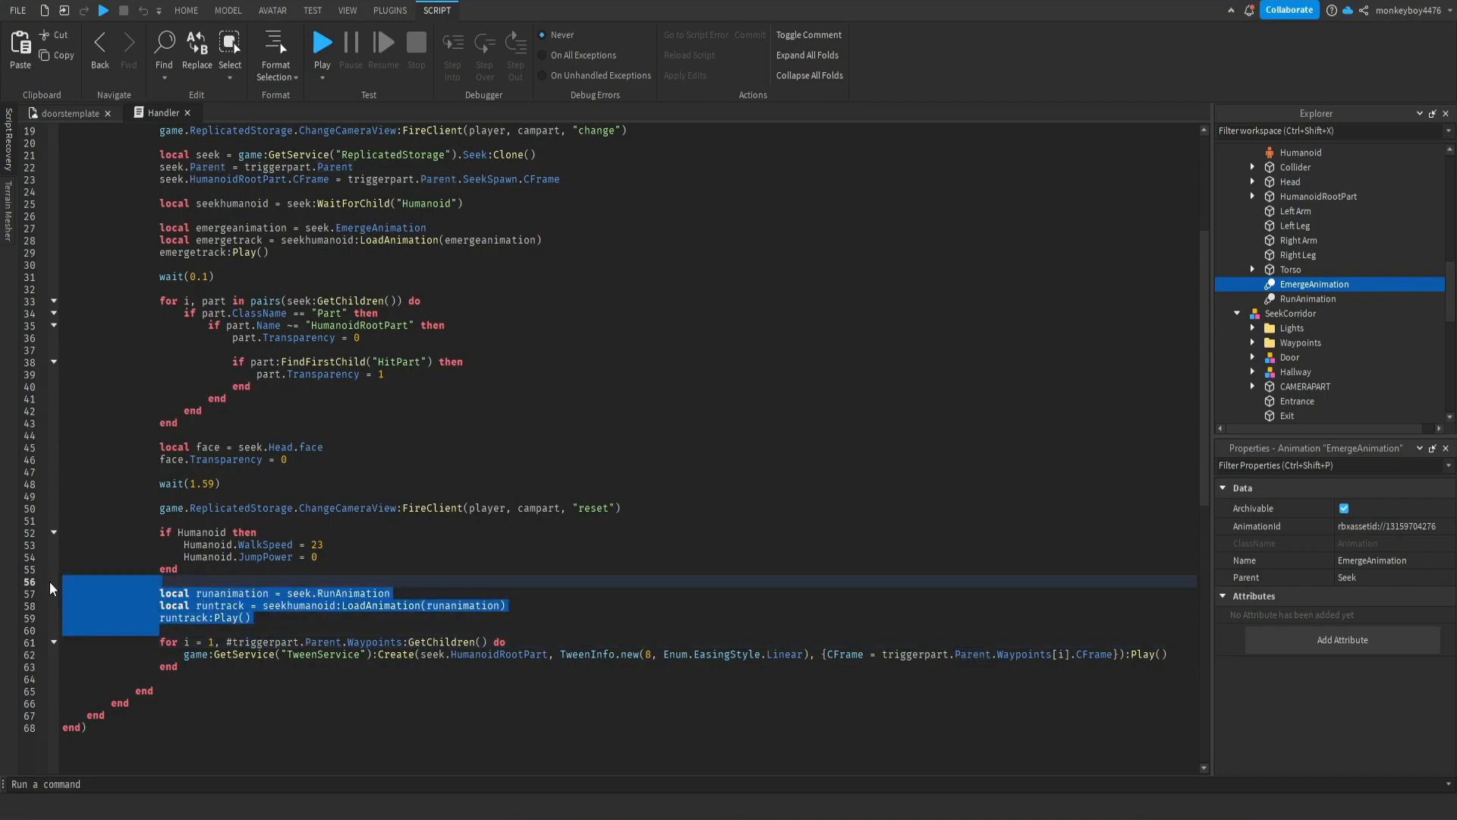
Highlight the script block that sets the humanoid's WalkSpeed and JumpPower, and close the Handler script
click(349, 650)
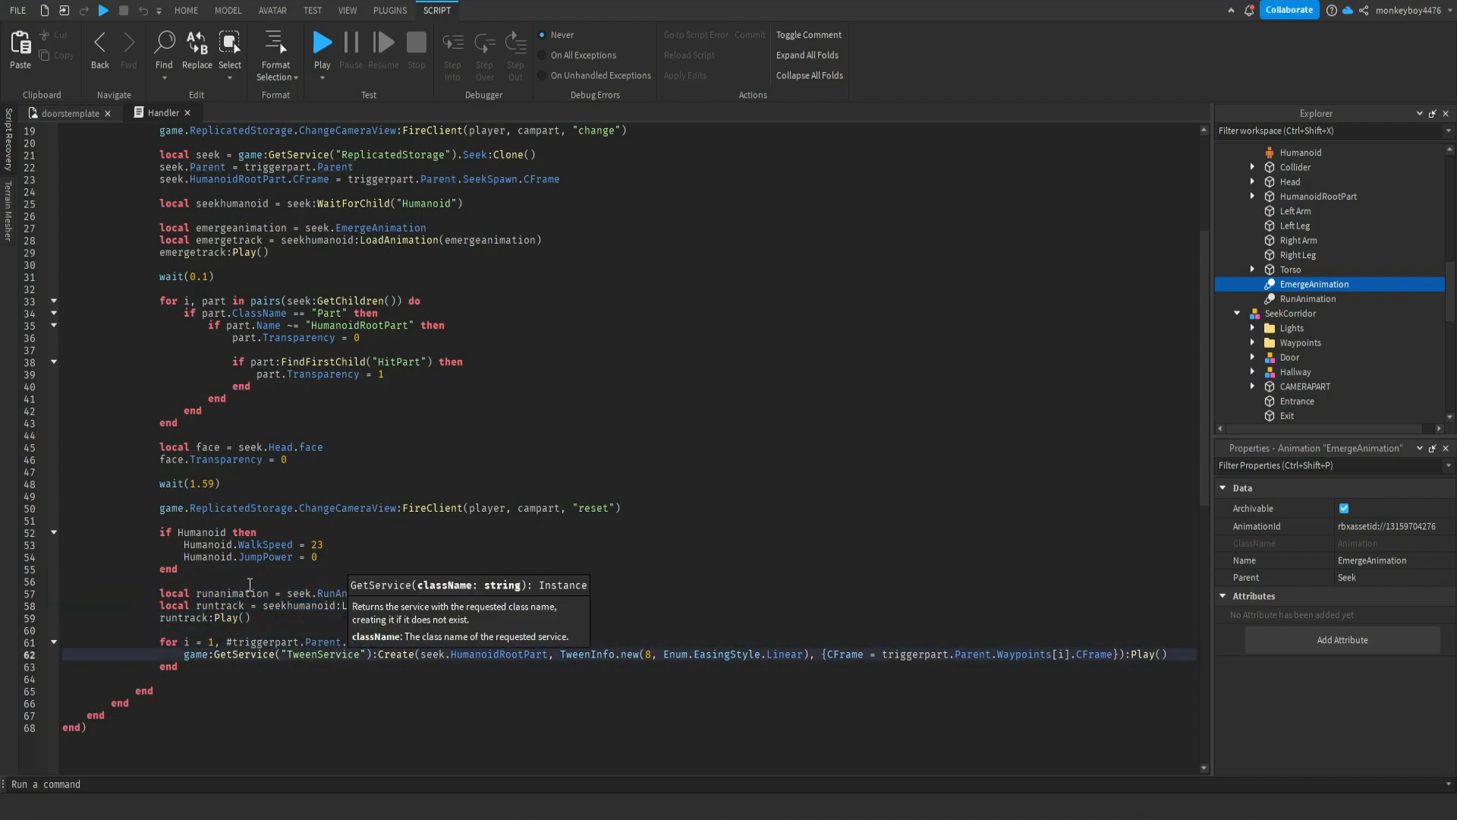
drag(249, 585, 68, 518)
click(267, 599)
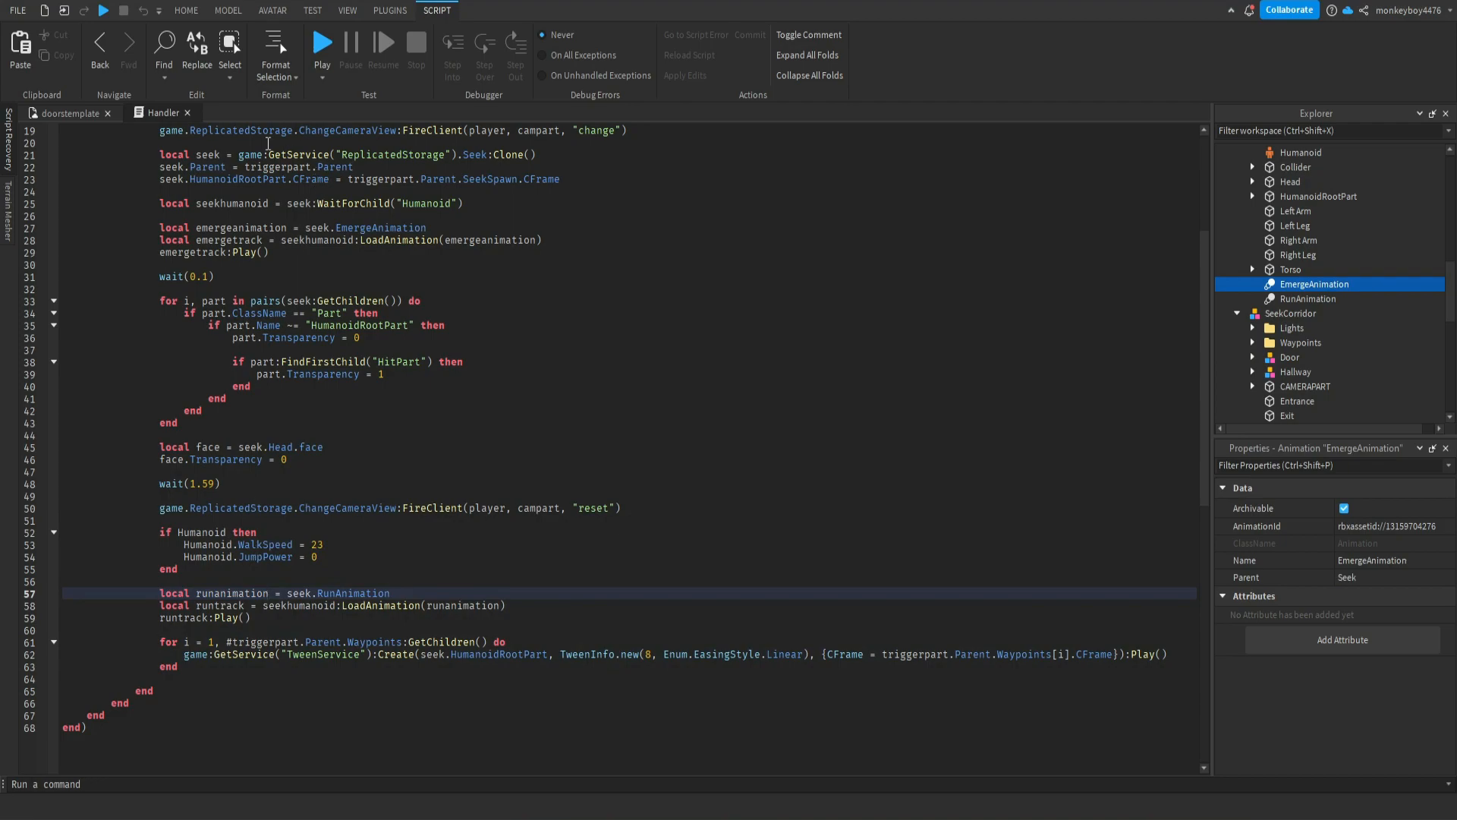
click(189, 113)
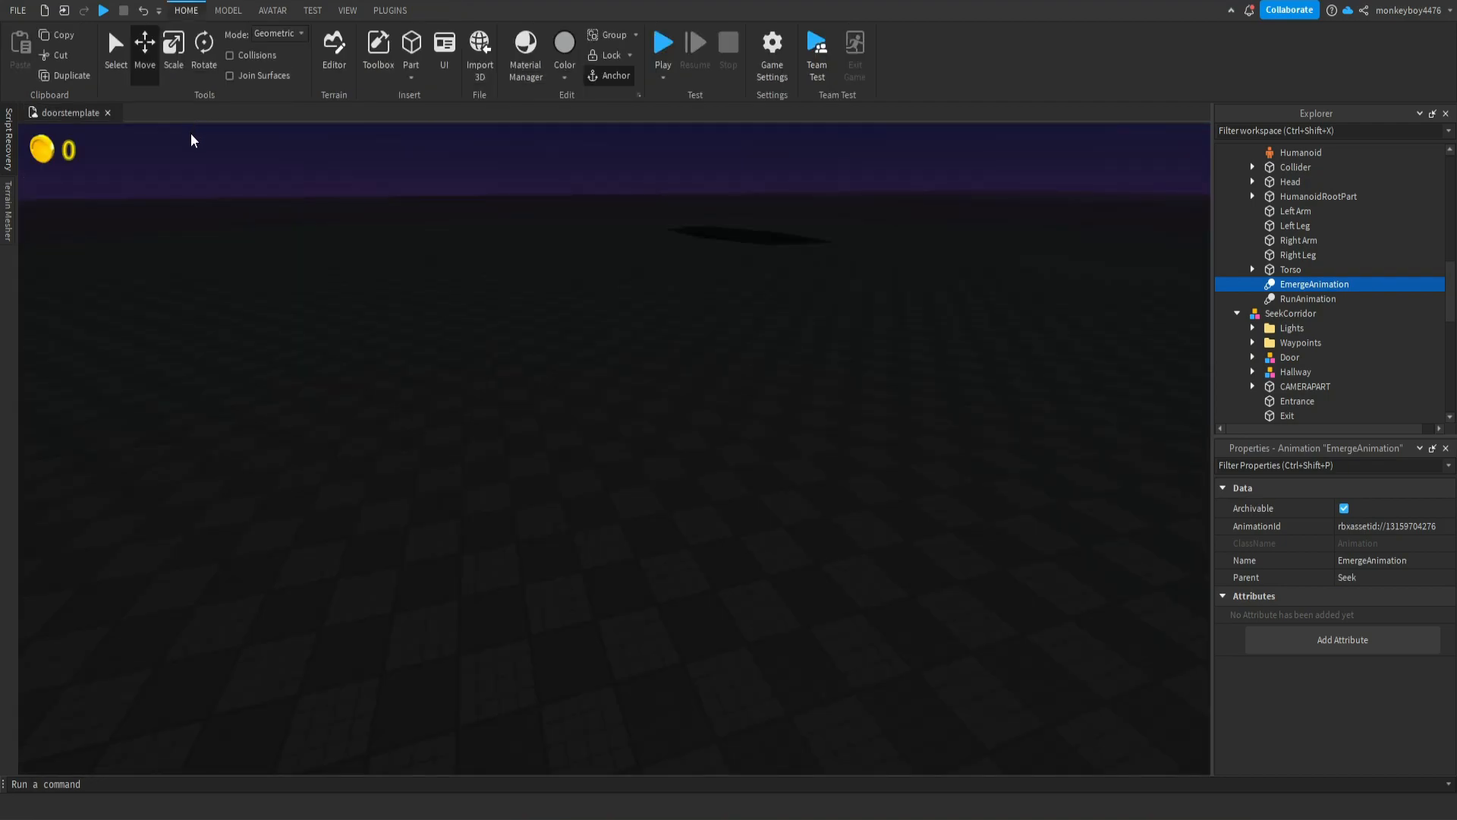
right_drag(328, 315, 590, 321)
key(w)
key(w)
key(w)
key(s)
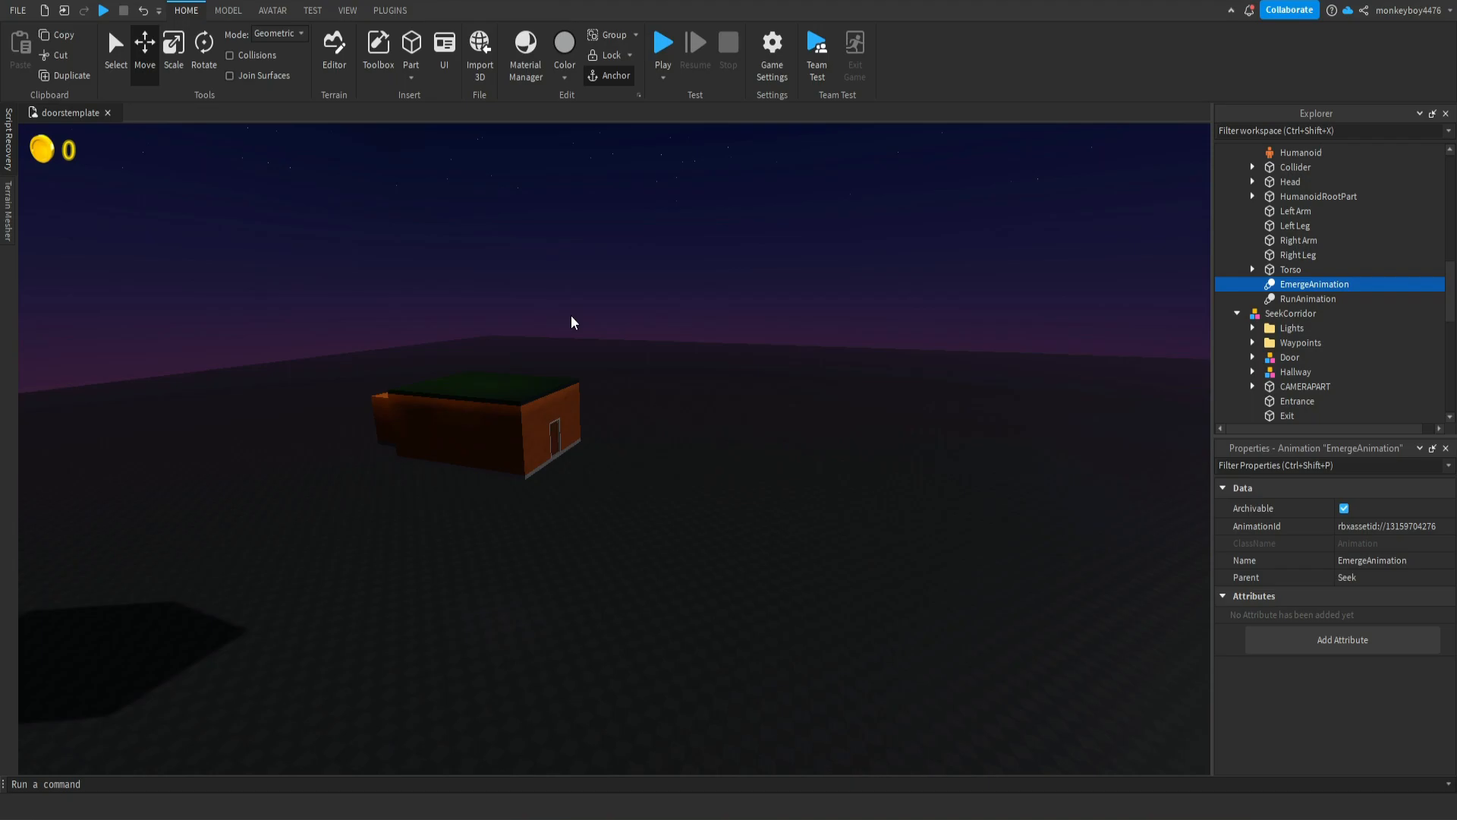
scroll(498, 413, up, 3)
click(654, 300)
key(w)
right_drag(629, 318, 624, 326)
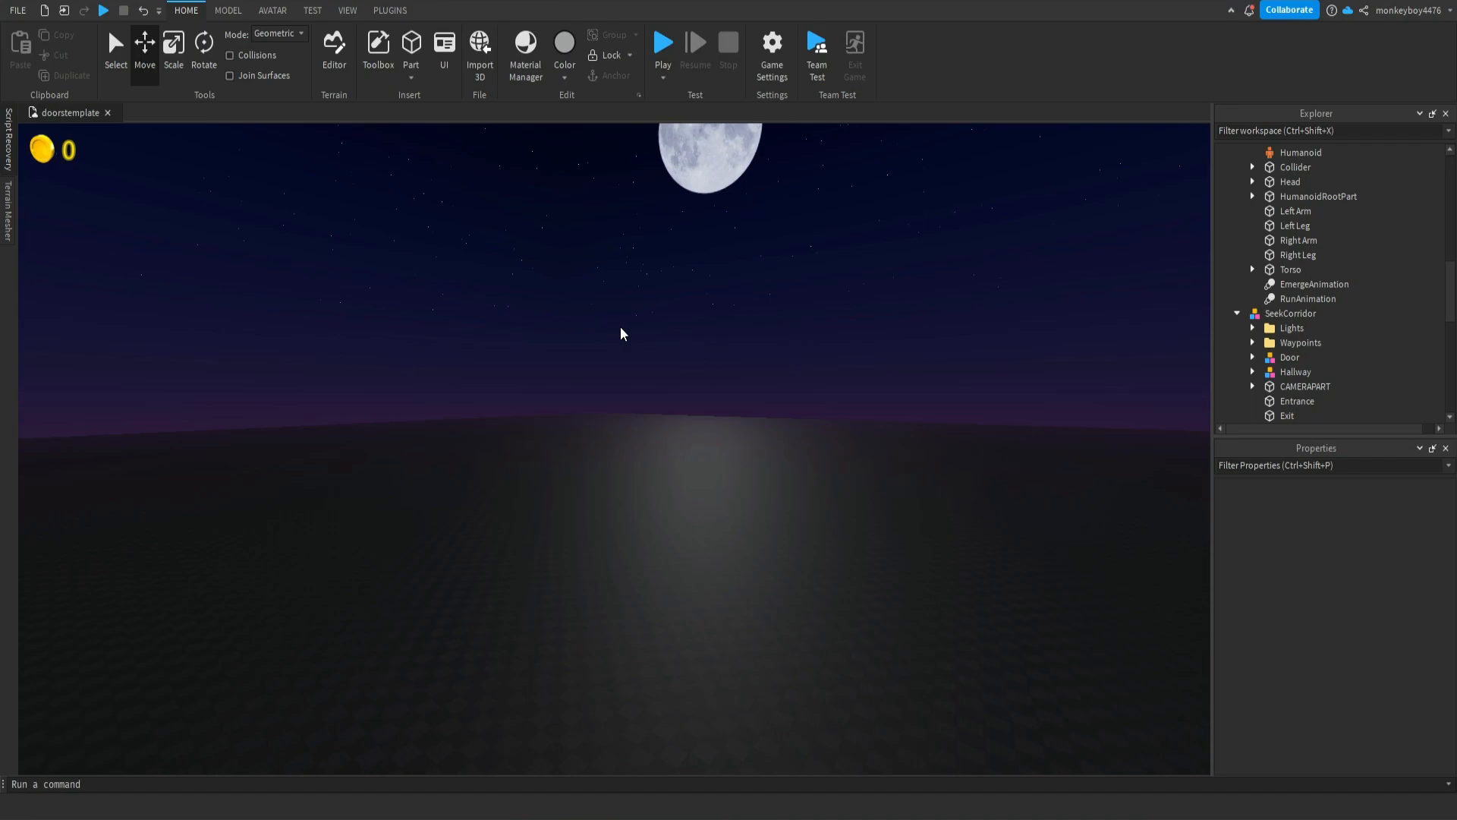
mouse_move(621, 327)
right_down()
mouse_move(631, 346)
mouse_move(617, 343)
right_up()
key(w)
key(w)
key(w)
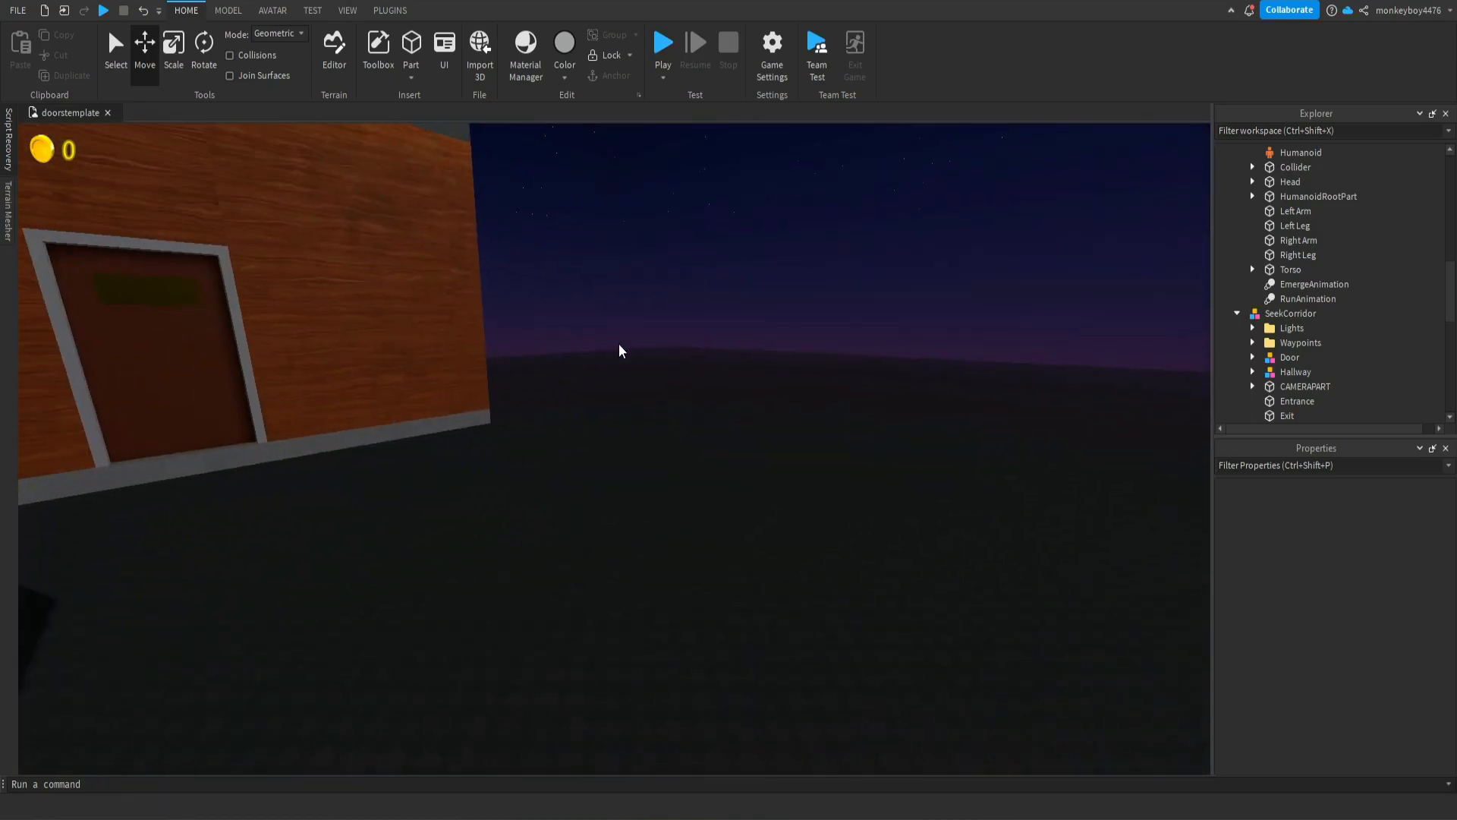
key(s)
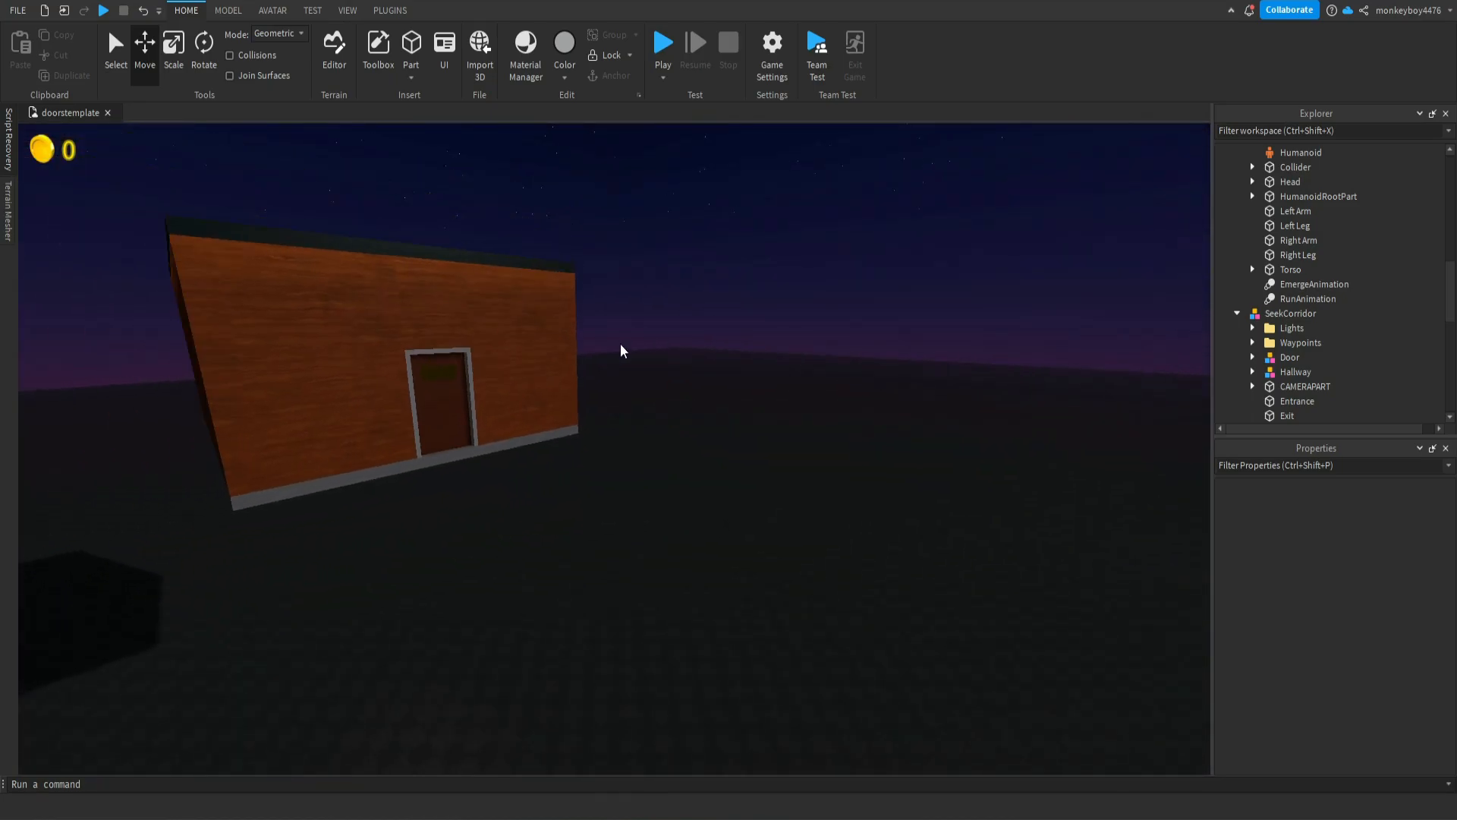